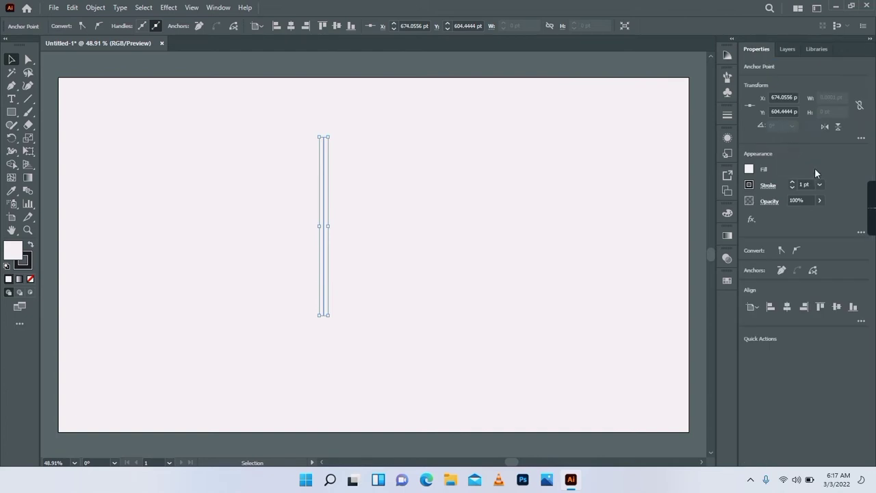
Style the vertical line with no fill and a 4 pt stroke that uses the lens-shaped width profile tapered at both ends
{"action": "left_click", "coordinate": [819, 184]}
{"action": "left_click", "coordinate": [836, 274]}
{"action": "left_click", "coordinate": [768, 185]}
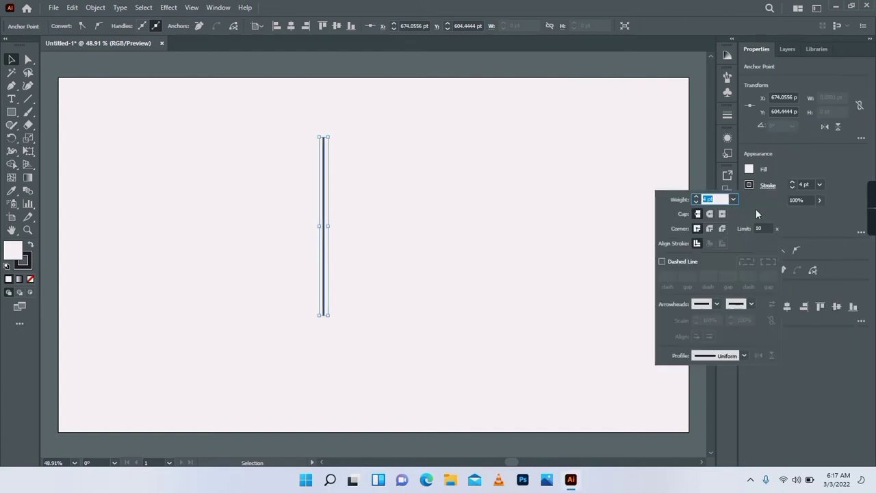
{"action": "left_click", "coordinate": [744, 355]}
{"action": "left_click", "coordinate": [717, 241]}
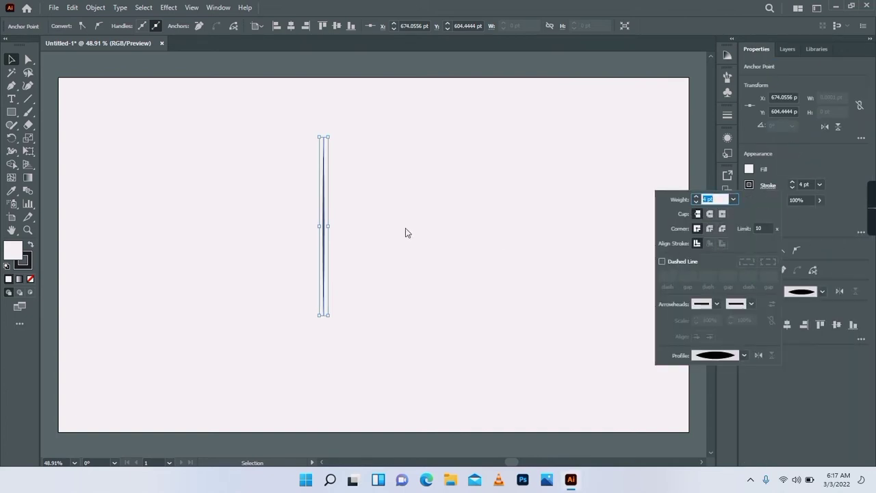
{"action": "left_click", "coordinate": [30, 282]}
{"action": "left_click", "coordinate": [31, 279]}
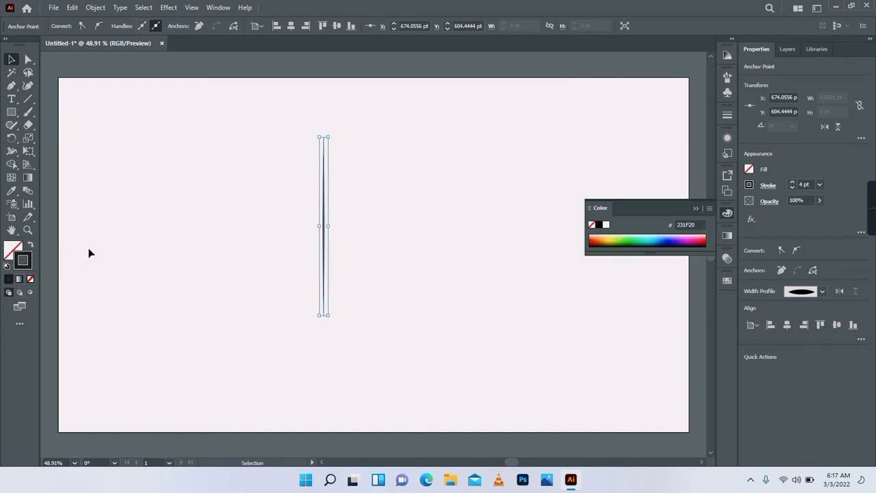
Apply a Transform effect to the line with 12 copies rotated around its centre to form a full radial burst
{"action": "left_click", "coordinate": [168, 7]}
{"action": "mouse_move", "coordinate": [267, 96]}
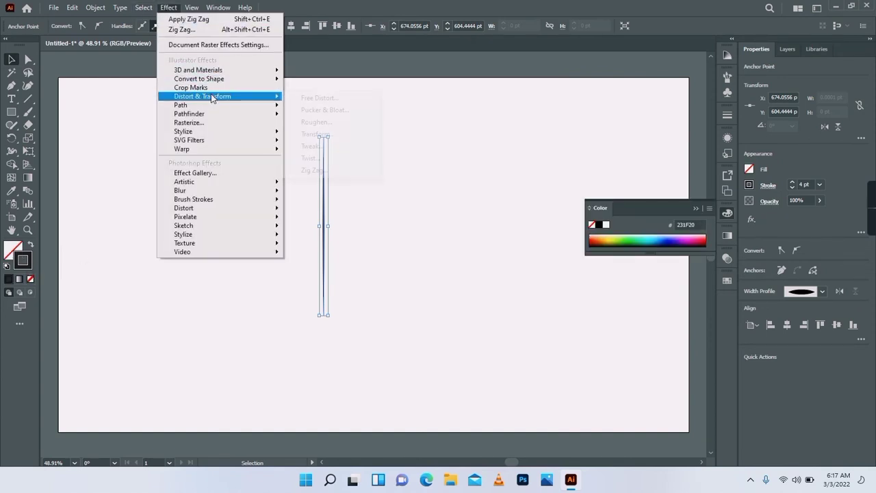
{"action": "left_click", "coordinate": [317, 134]}
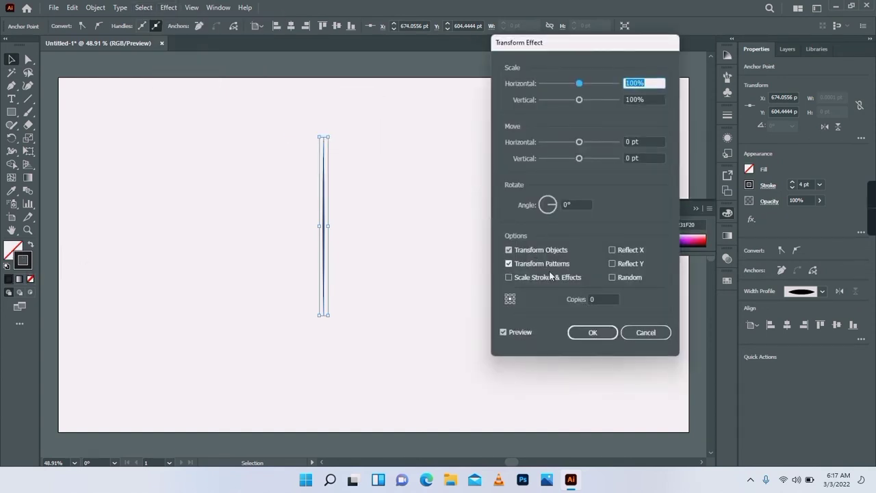
{"action": "left_click", "coordinate": [613, 299]}
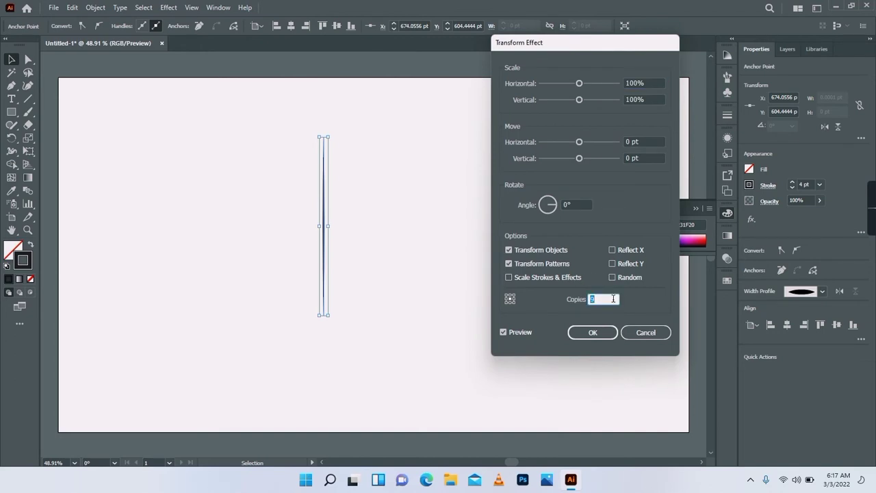
{"action": "left_click", "coordinate": [582, 203]}
{"action": "scroll", "coordinate": [582, 202], "scroll_direction": "up", "scroll_amount": 14}
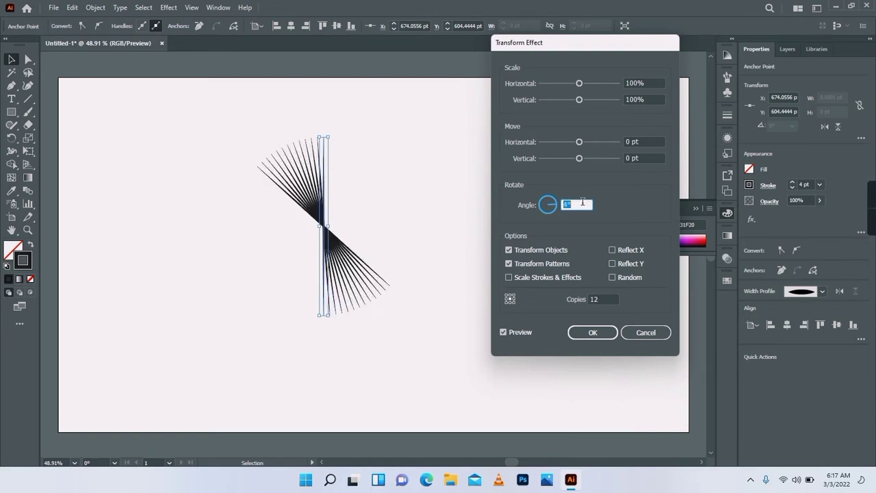
{"action": "left_click", "coordinate": [593, 332]}
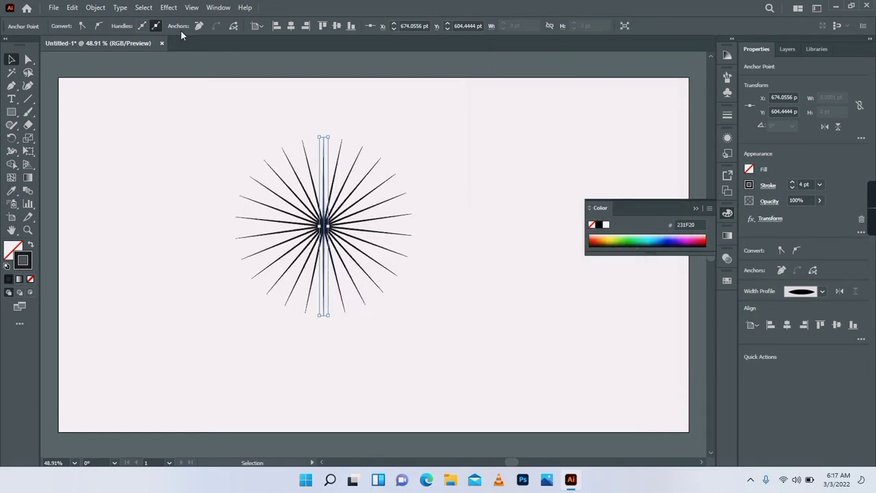
Add a Zig Zag effect to the radial burst with smooth points, 4 ridges per segment and a reduced absolute size
{"action": "left_click", "coordinate": [169, 8]}
{"action": "mouse_move", "coordinate": [230, 97]}
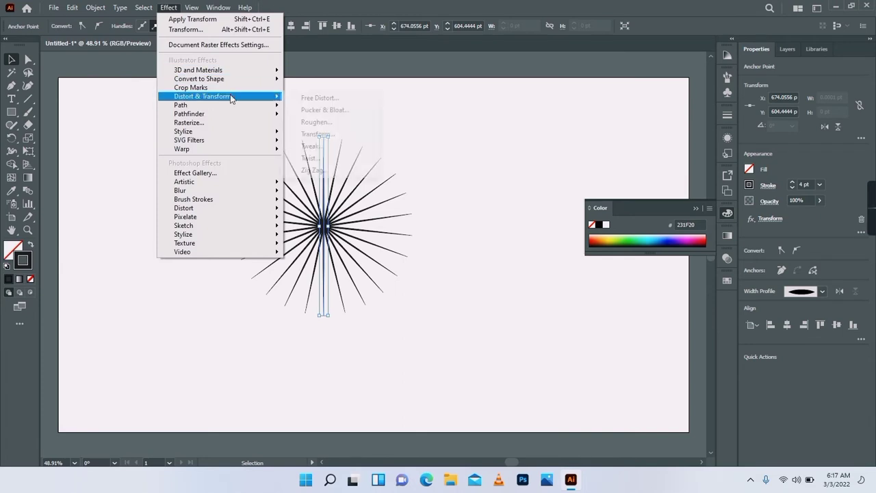
{"action": "left_click", "coordinate": [333, 171]}
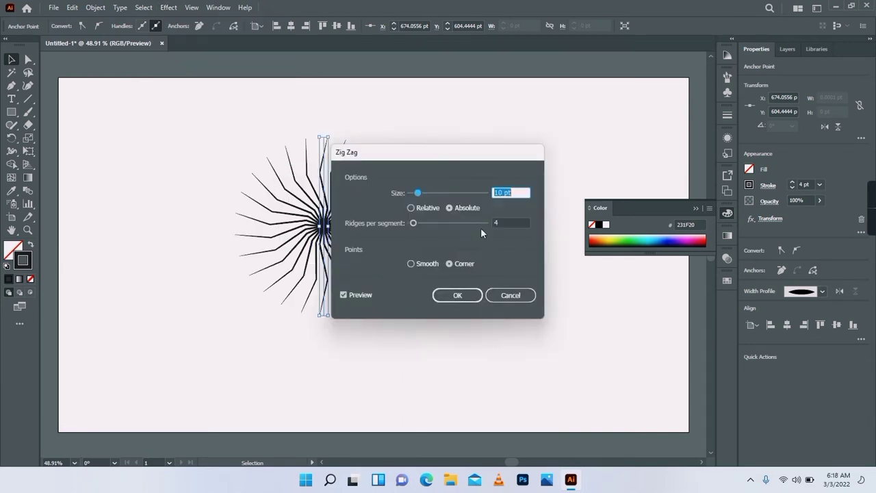
{"action": "left_click", "coordinate": [411, 264]}
{"action": "left_click", "coordinate": [516, 192]}
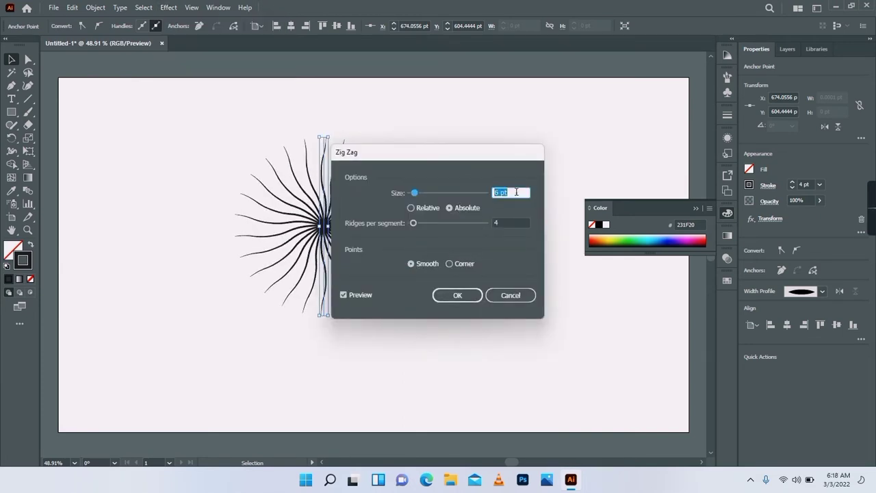
{"action": "left_click", "coordinate": [458, 295]}
Change the wavy burst's stroke colour to a light blue swatch
{"action": "left_click", "coordinate": [727, 281]}
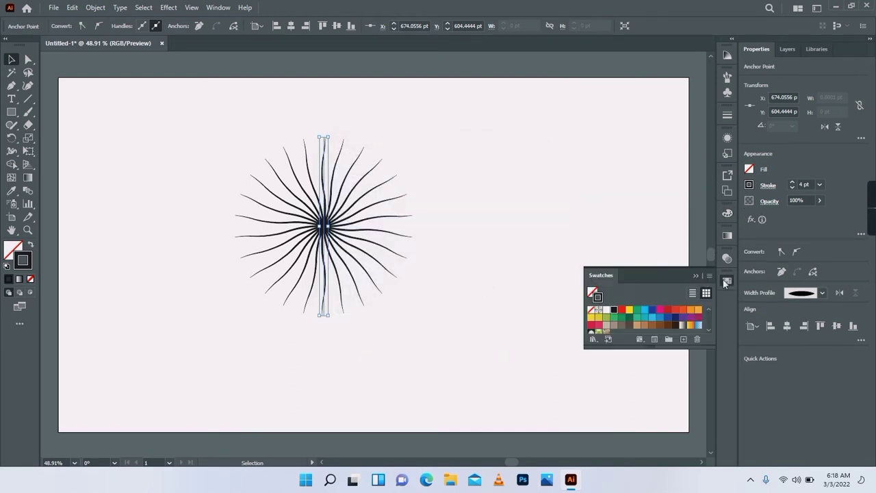
{"action": "left_click_drag", "start_coordinate": [606, 276], "coordinate": [542, 310]}
{"action": "left_click", "coordinate": [592, 351]}
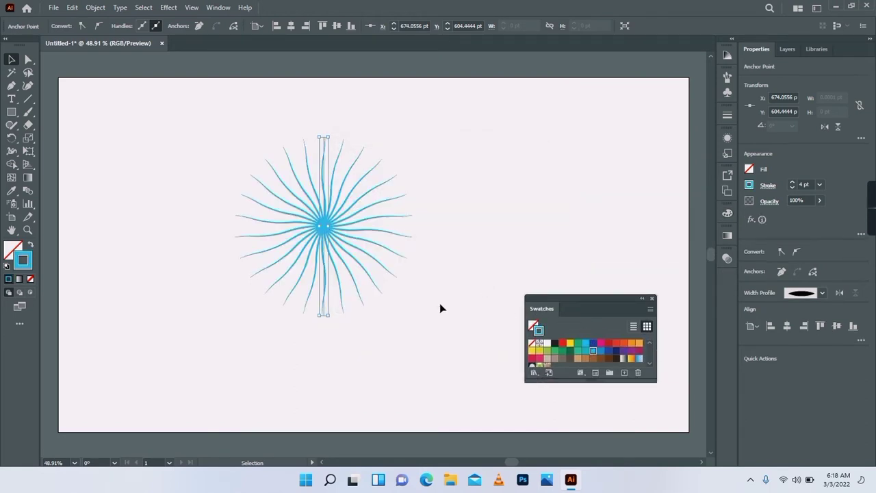
Recolour the front copy of the blue burst light orange and rotate it slightly so its rays sit between the blue ones
{"action": "left_click", "coordinate": [787, 48]}
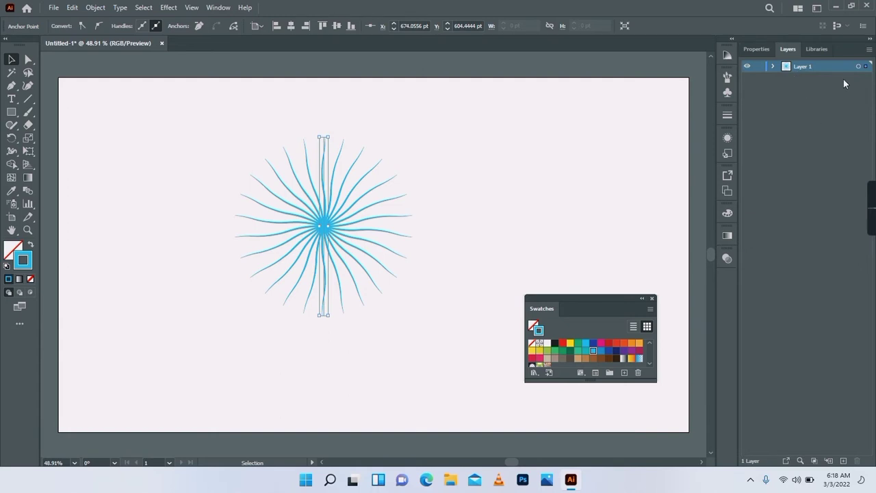
{"action": "left_click", "coordinate": [774, 66]}
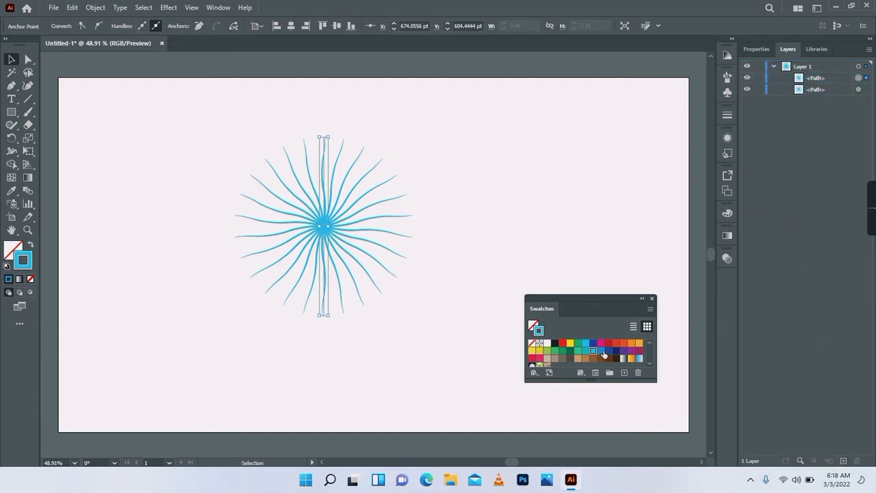
{"action": "left_click", "coordinate": [639, 344]}
{"action": "left_click_drag", "start_coordinate": [329, 134], "coordinate": [341, 138]}
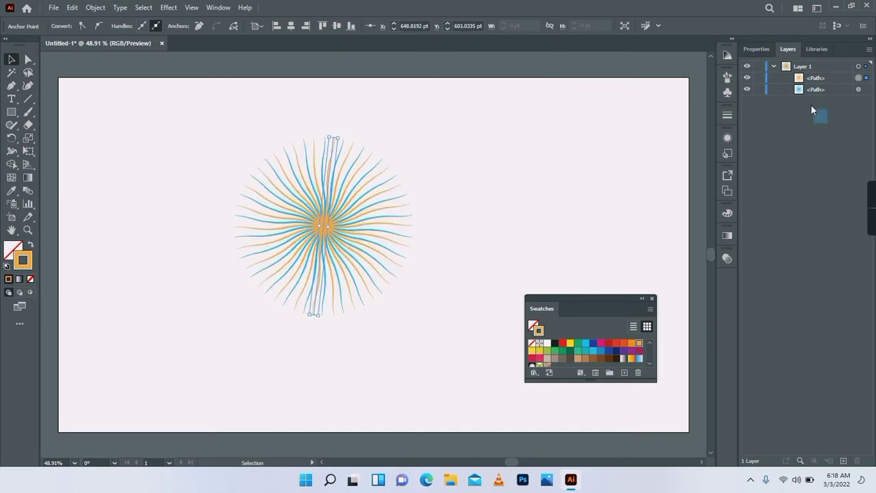
Duplicate the blue and orange paths, and recolour the stroke of the upper blue copy teal
{"action": "left_click_drag", "start_coordinate": [811, 106], "coordinate": [844, 460]}
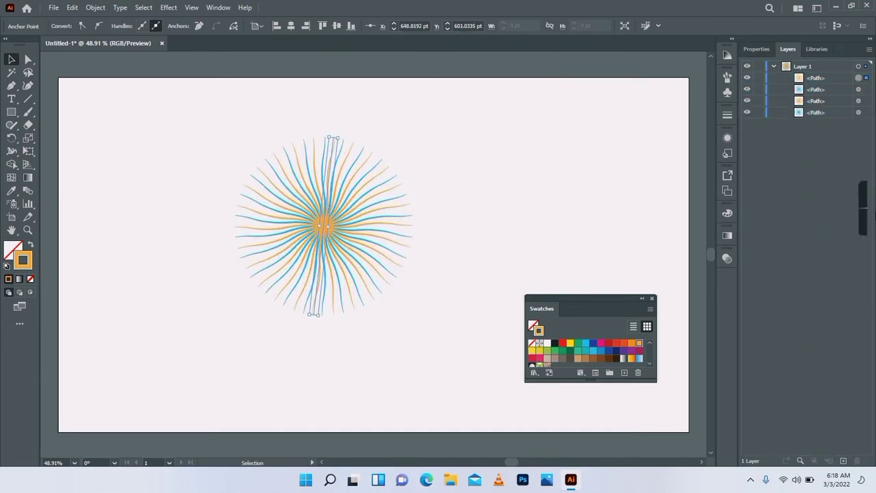
{"action": "left_click", "coordinate": [859, 89]}
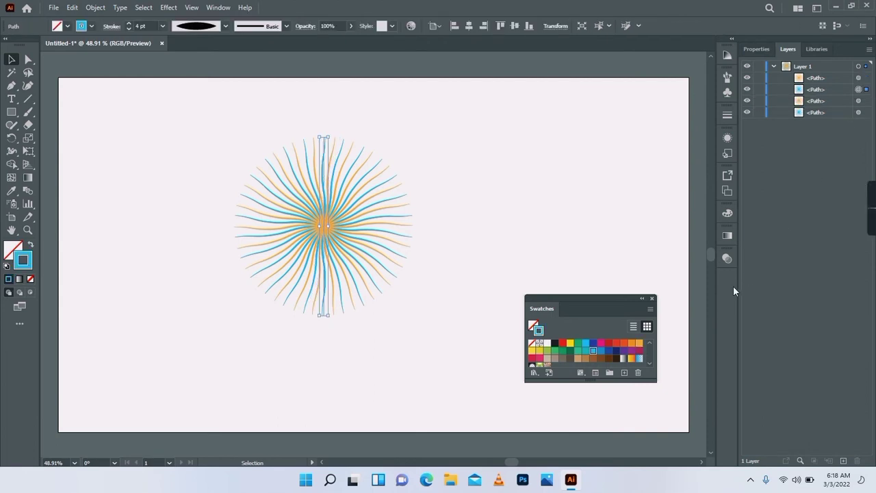
{"action": "left_click", "coordinate": [584, 352]}
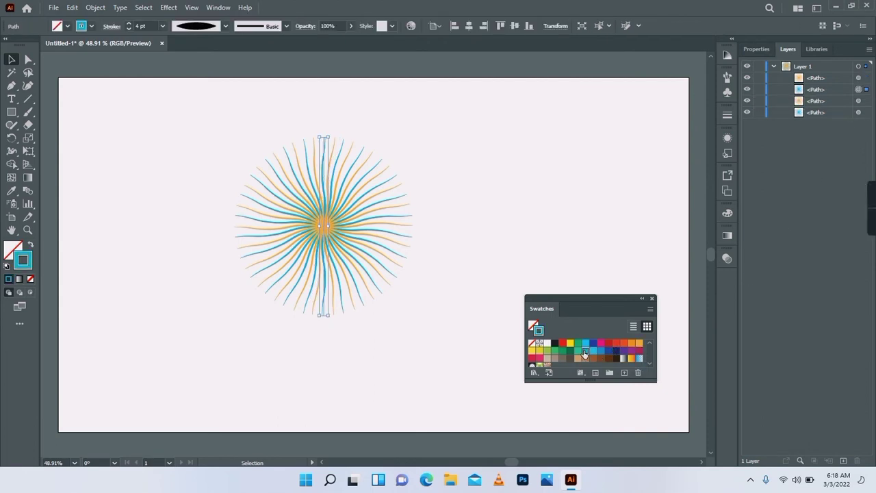
Apply a Twist effect with a 13° angle to the teal copy
{"action": "left_click", "coordinate": [169, 8]}
{"action": "mouse_move", "coordinate": [205, 97]}
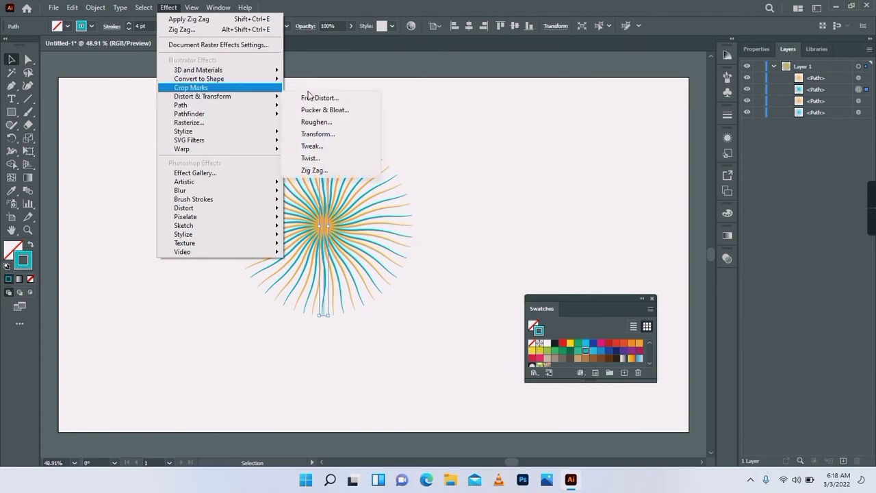
{"action": "left_click", "coordinate": [310, 158]}
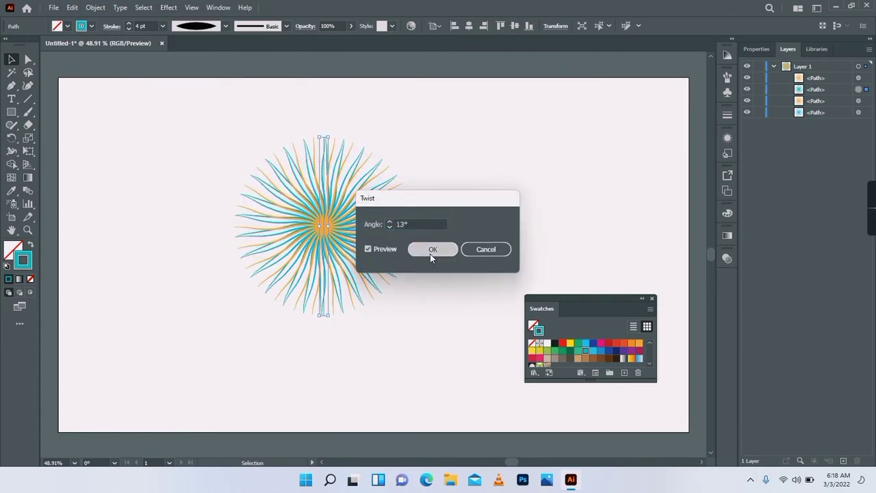
{"action": "left_click", "coordinate": [431, 249]}
Recolour the topmost orange path with a greyish-brown swatch and apply a Twist effect of -11° to it
{"action": "left_click", "coordinate": [859, 77]}
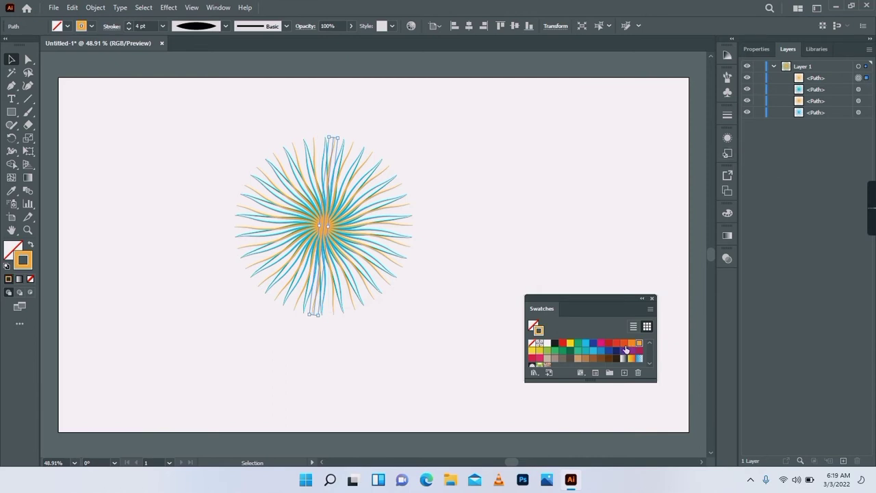
{"action": "left_click", "coordinate": [555, 358]}
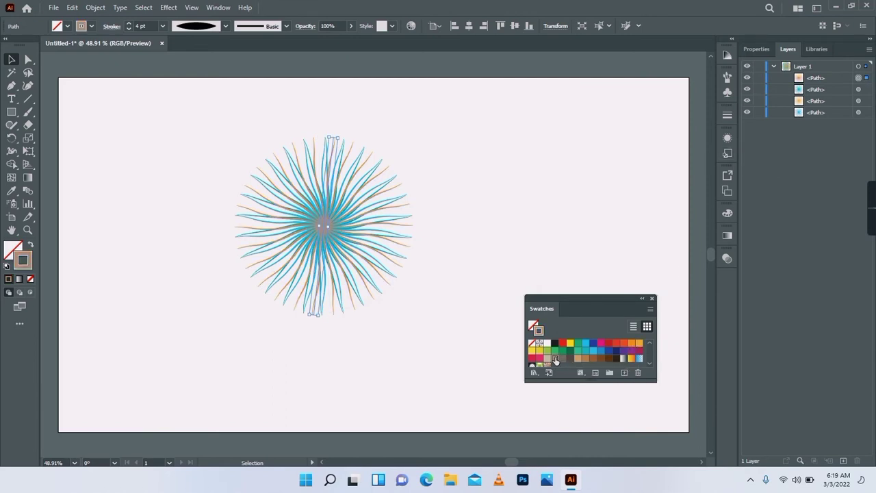
{"action": "left_click", "coordinate": [169, 7]}
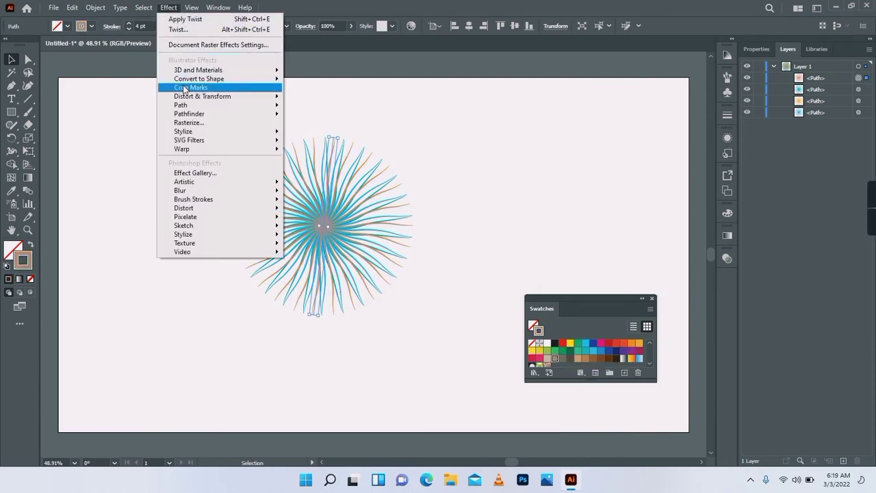
{"action": "mouse_move", "coordinate": [206, 96]}
{"action": "left_click", "coordinate": [311, 158]}
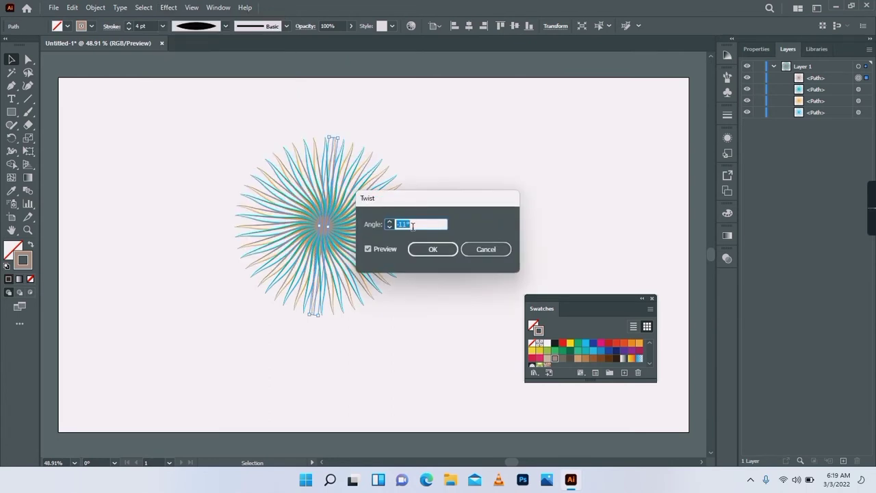
{"action": "left_click", "coordinate": [423, 248]}
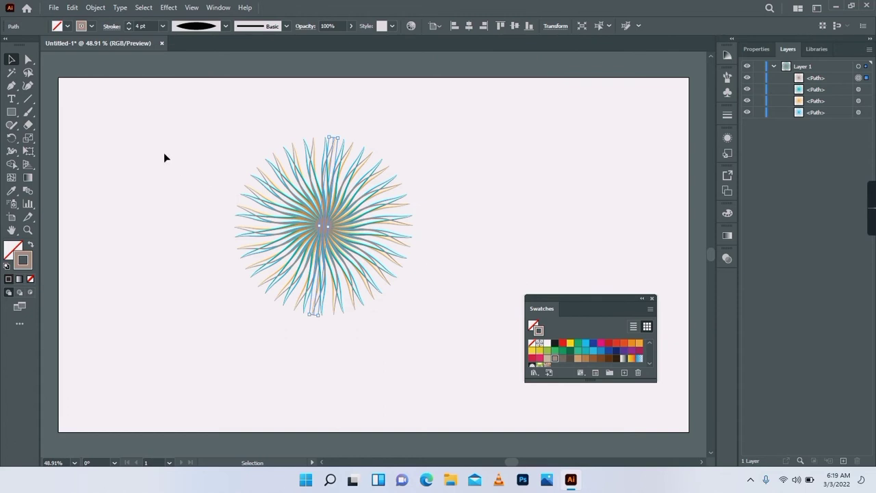
Expand the appearance of all four overlapping burst paths
{"action": "left_click_drag", "start_coordinate": [173, 119], "coordinate": [418, 316]}
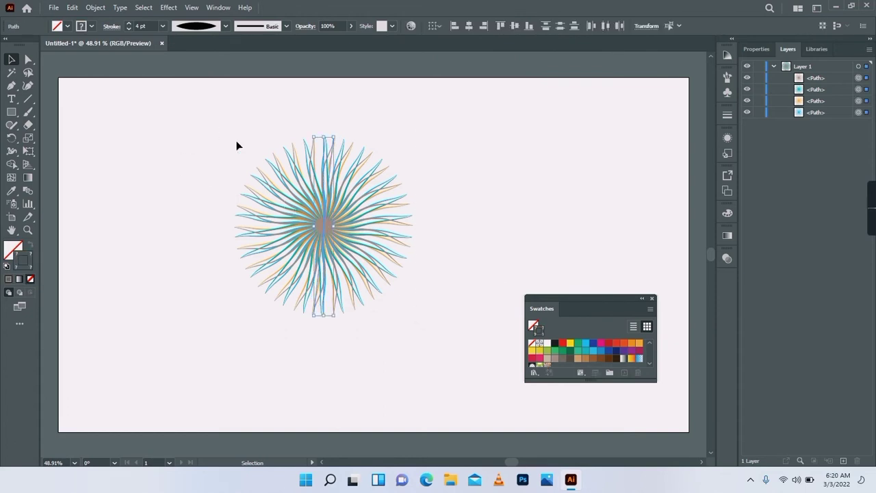
{"action": "left_click", "coordinate": [98, 11]}
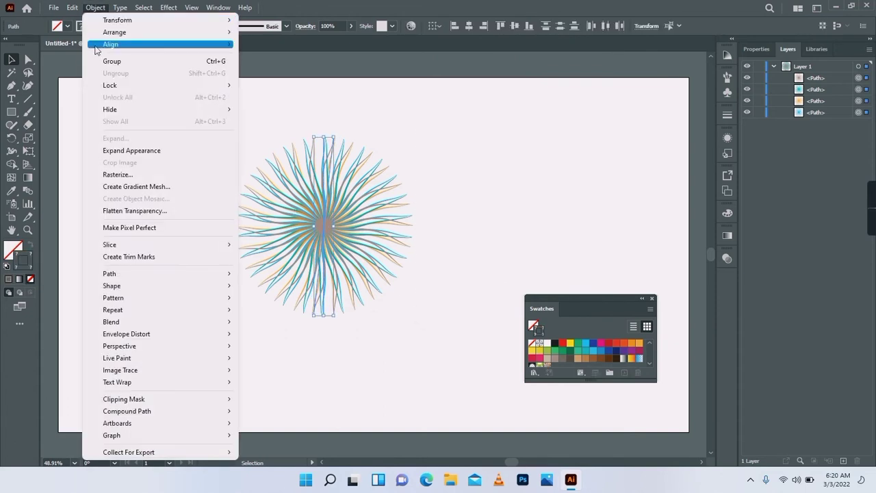
{"action": "left_click", "coordinate": [135, 149]}
Ungroup the expanded bursts twice so that every ray is a separate path
{"action": "right_click", "coordinate": [294, 209]}
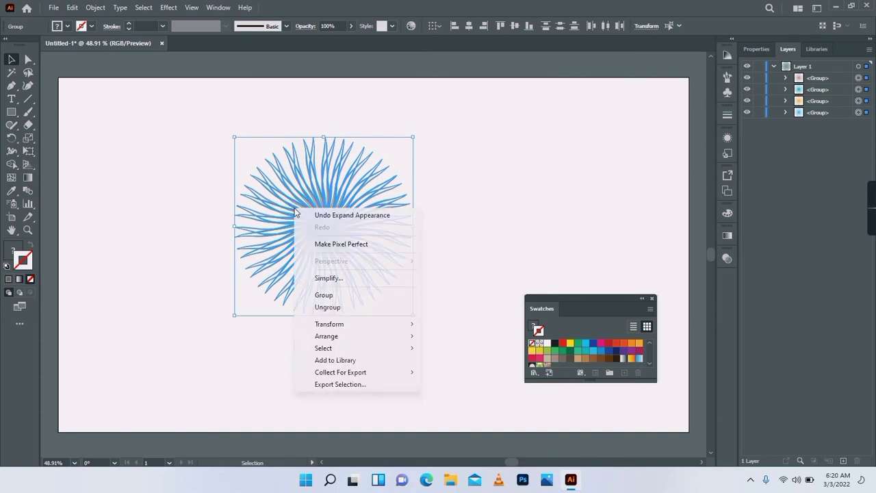
{"action": "left_click", "coordinate": [333, 308]}
{"action": "right_click", "coordinate": [348, 249]}
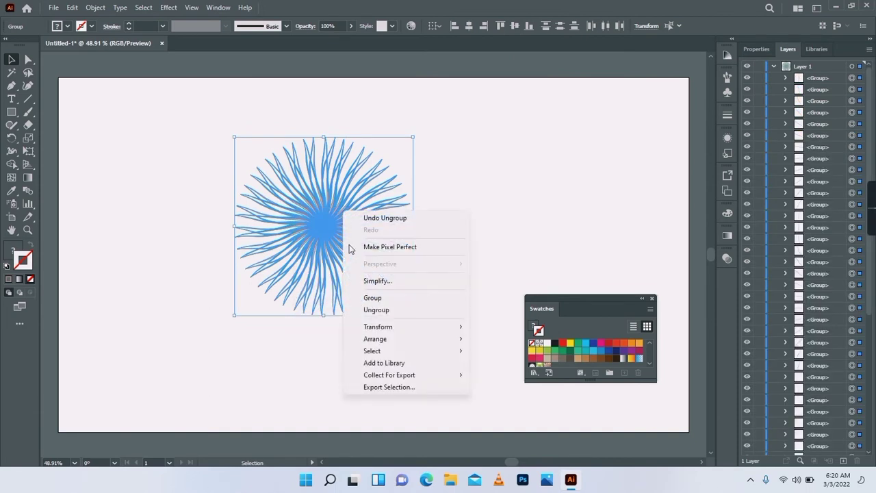
{"action": "left_click", "coordinate": [369, 310]}
{"action": "left_click", "coordinate": [441, 231]}
{"action": "left_click", "coordinate": [321, 210]}
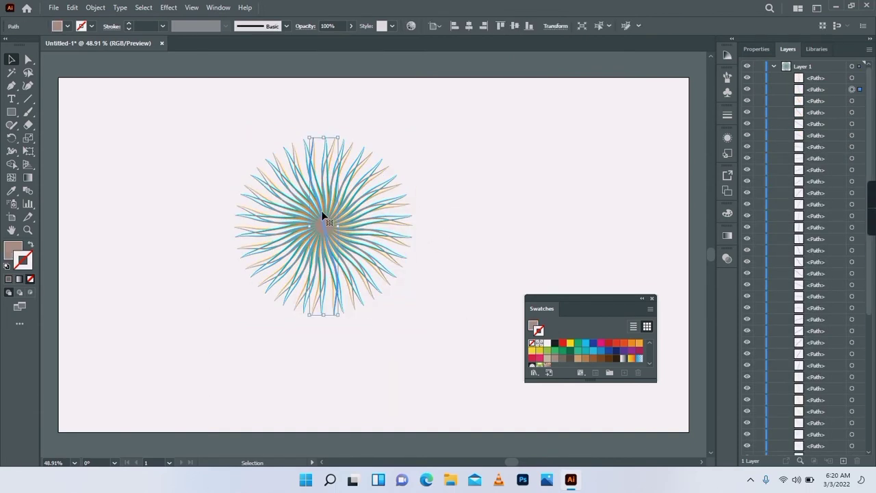
Start a Transform Each on all the burst's rays with Random enabled and 80% horizontal and vertical scale
{"action": "left_click_drag", "start_coordinate": [181, 127], "coordinate": [462, 314]}
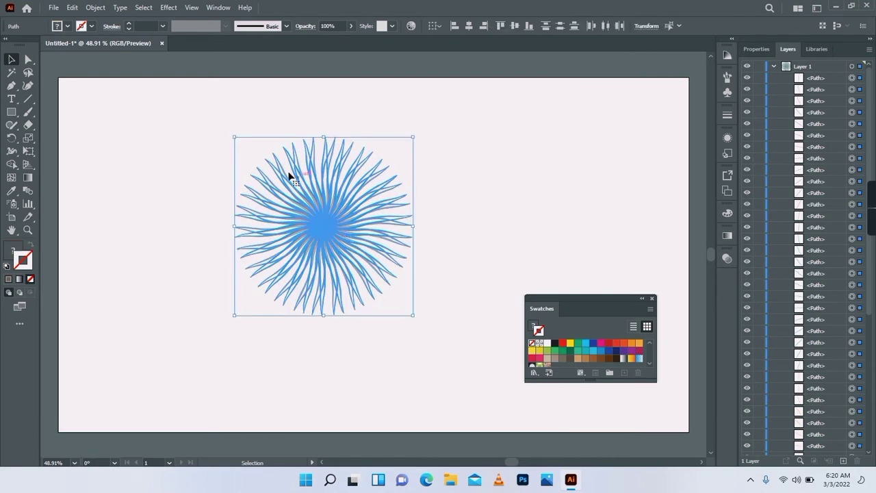
{"action": "left_click", "coordinate": [96, 7]}
{"action": "mouse_move", "coordinate": [232, 20]}
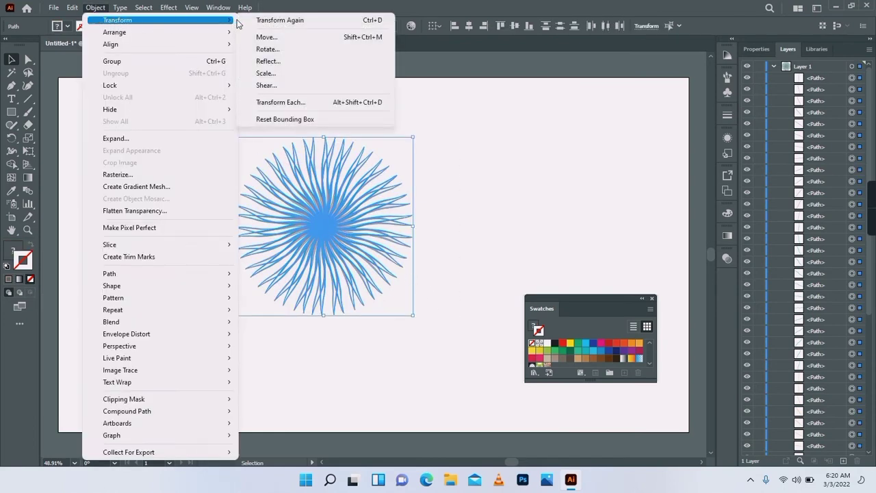
{"action": "left_click", "coordinate": [289, 102]}
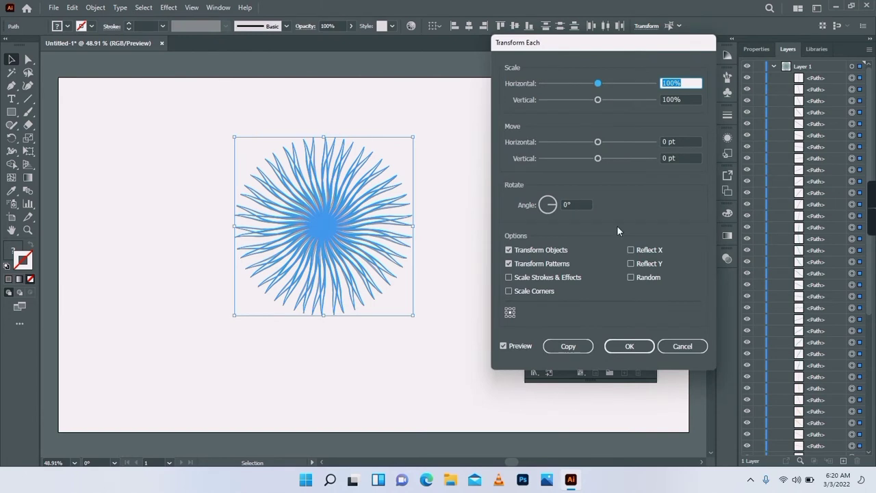
{"action": "left_click", "coordinate": [630, 277]}
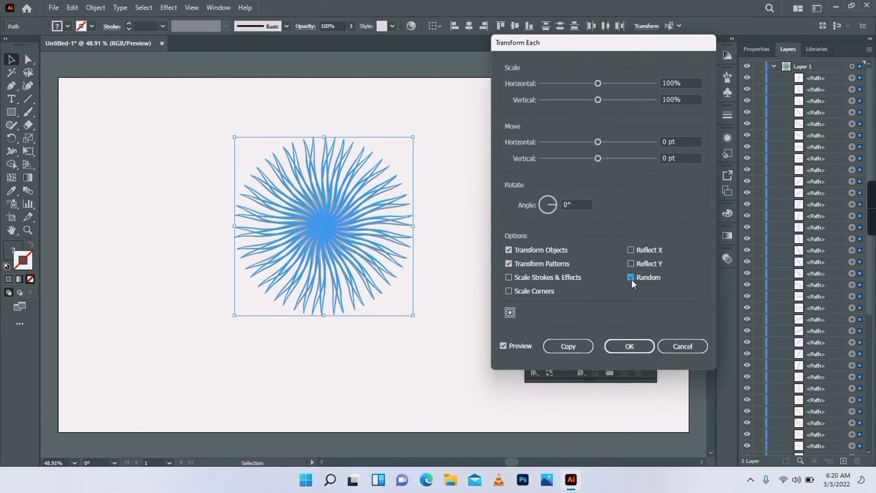
{"action": "type", "text": "80"}
{"action": "left_click", "coordinate": [691, 99]}
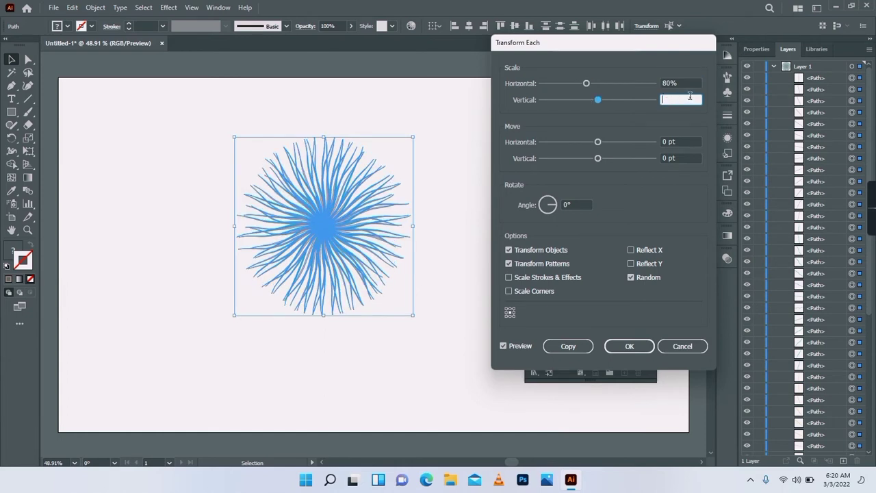
{"action": "type", "text": "80"}
Set the Transform Each rotation angle to 4° and apply the randomised transformation to the rays
{"action": "left_click", "coordinate": [577, 202]}
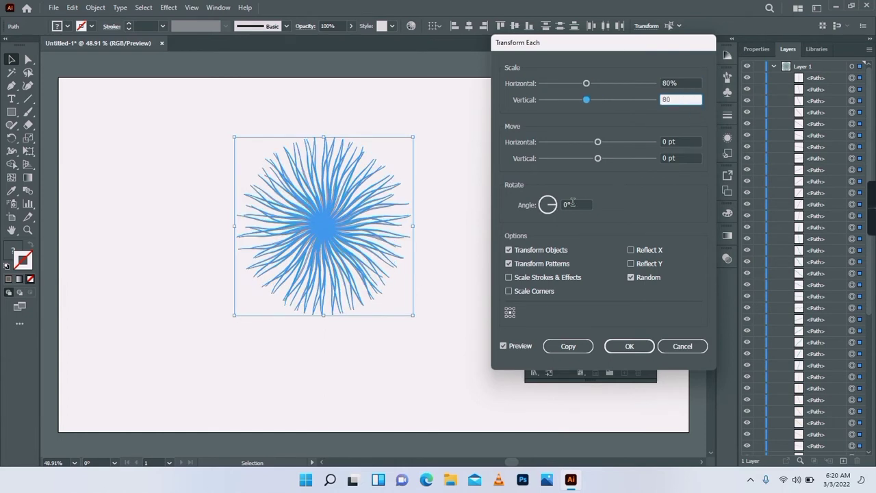
{"action": "key", "text": "Up"}
{"action": "key", "text": "Up"}
{"action": "key", "text": "Up"}
{"action": "key", "text": "Up"}
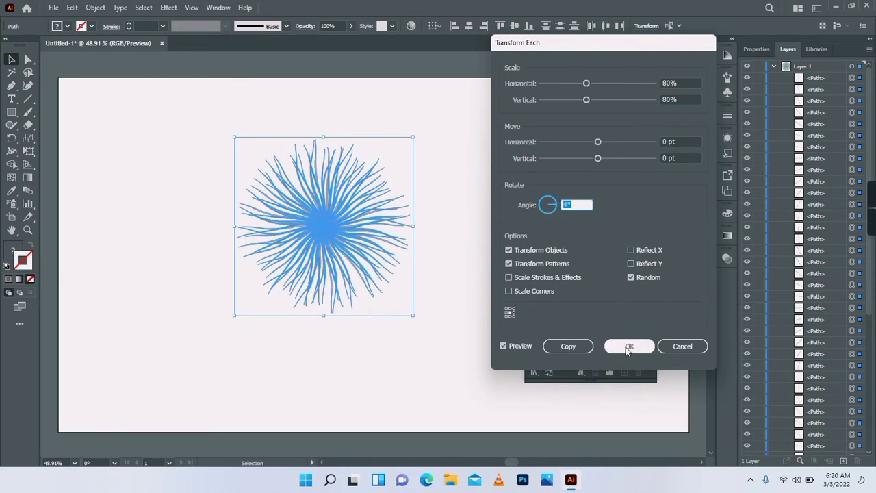
{"action": "left_click", "coordinate": [628, 347]}
{"action": "left_click", "coordinate": [447, 252]}
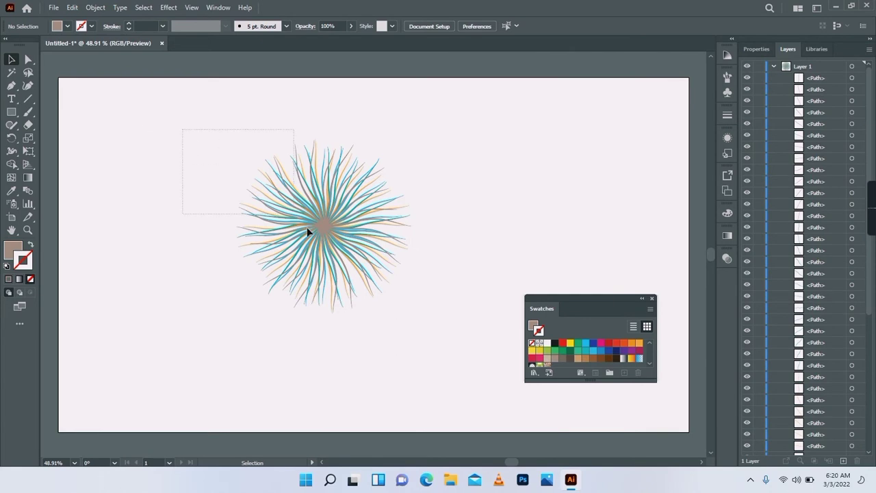
Group all the randomised rays of the burst into one object
{"action": "left_click_drag", "start_coordinate": [307, 233], "coordinate": [329, 226]}
{"action": "right_click", "coordinate": [326, 221]}
{"action": "left_click", "coordinate": [363, 290]}
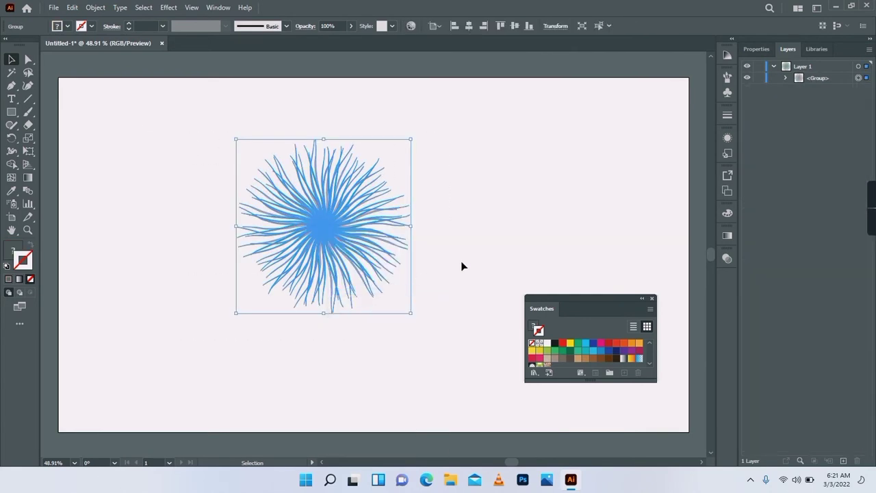
{"action": "left_click", "coordinate": [461, 262]}
Draw a circle about 444 pt in diameter from the burst's centre, covering all the rays
{"action": "right_click", "coordinate": [11, 112]}
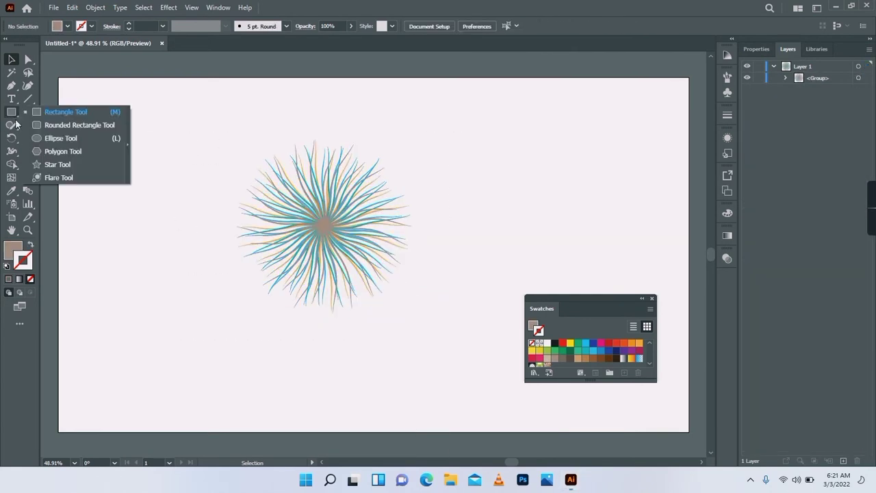
{"action": "left_click", "coordinate": [54, 138]}
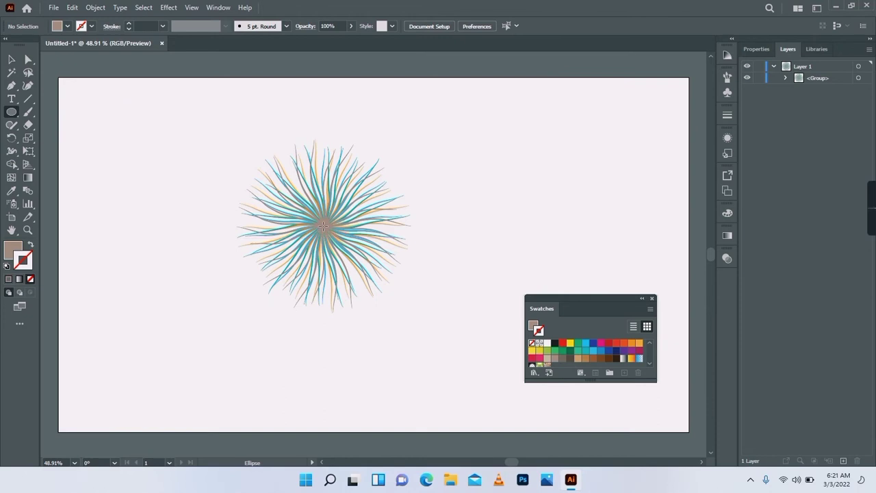
{"action": "left_click_drag", "start_coordinate": [324, 228], "coordinate": [373, 316]}
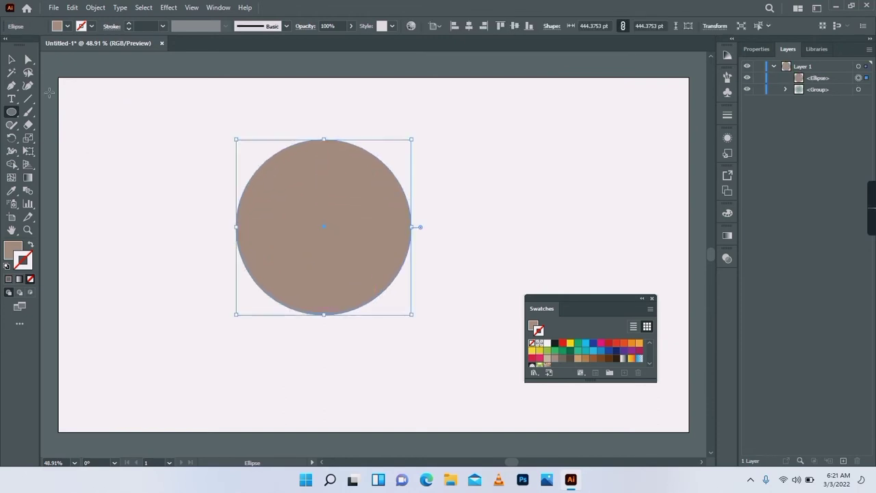
Align the circle and the ray group on their horizontal and vertical centres
{"action": "key", "text": "v"}
{"action": "left_click_drag", "start_coordinate": [166, 121], "coordinate": [543, 252]}
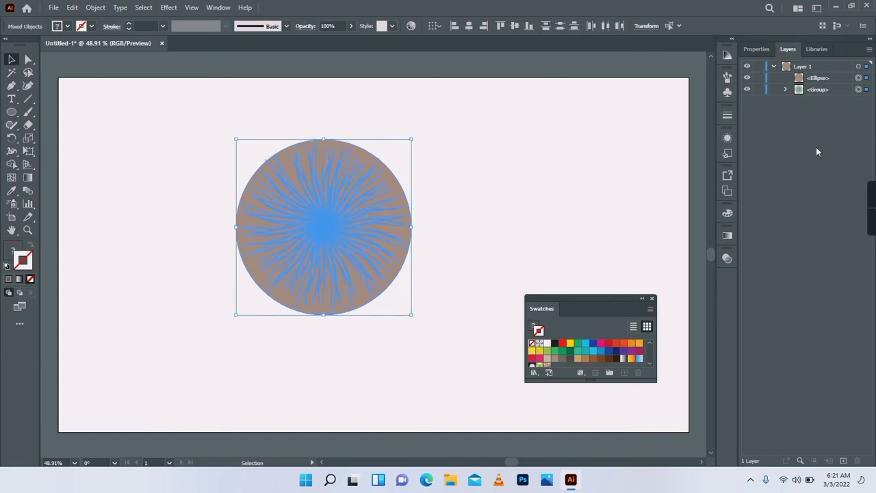
{"action": "left_click", "coordinate": [757, 49]}
{"action": "left_click", "coordinate": [786, 265]}
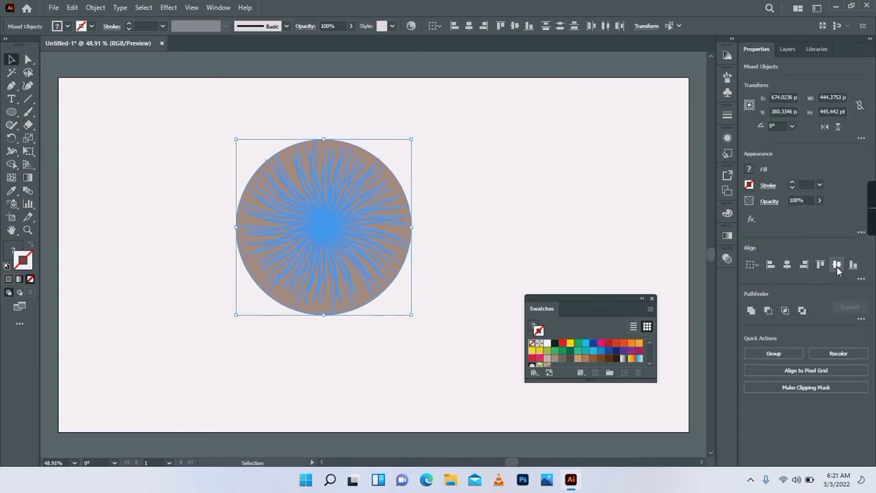
{"action": "left_click", "coordinate": [836, 265]}
{"action": "left_click", "coordinate": [788, 49]}
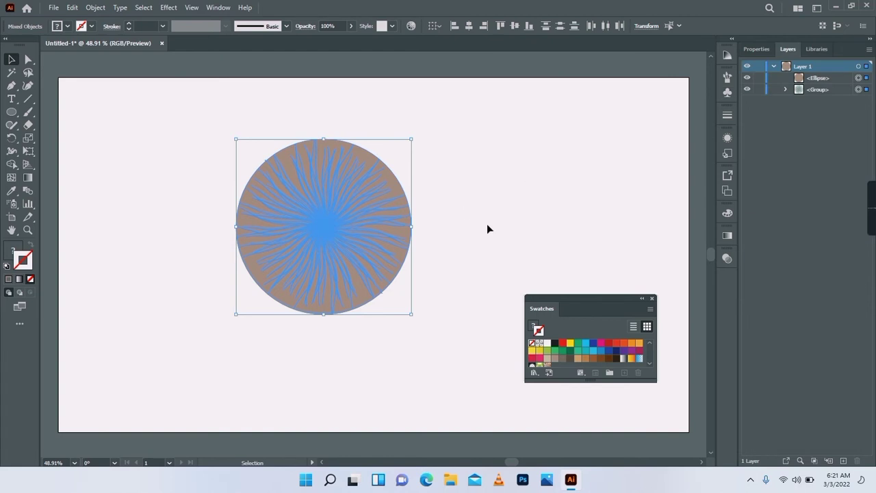
{"action": "left_click", "coordinate": [680, 227]}
Fill the large circle with a white-to-black radial gradient and remove its stroke
{"action": "left_click", "coordinate": [365, 247]}
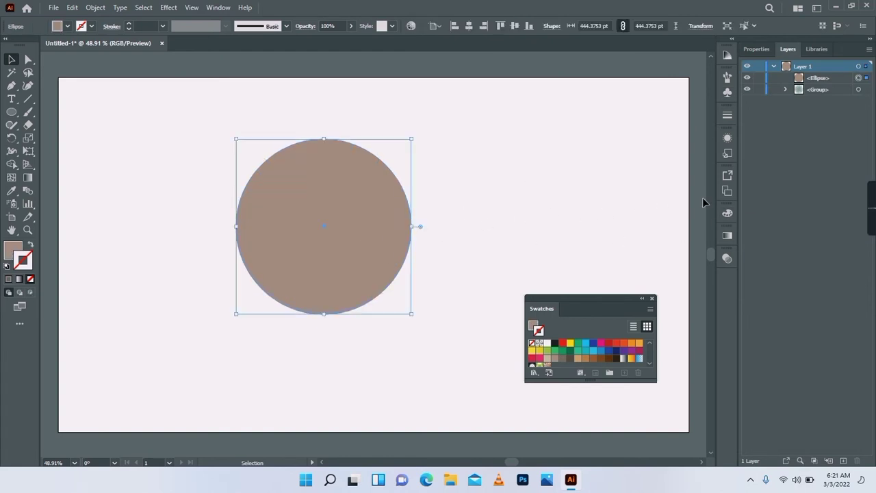
{"action": "left_click", "coordinate": [726, 235]}
{"action": "left_click_drag", "start_coordinate": [606, 231], "coordinate": [534, 148]}
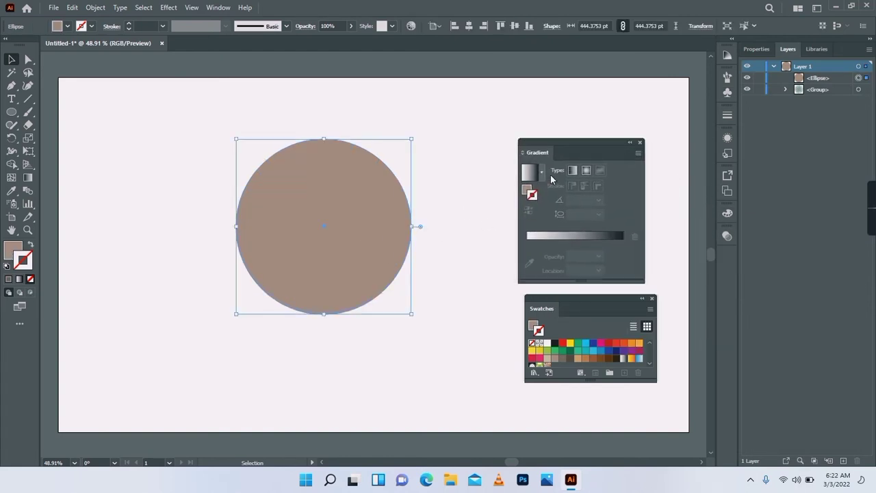
{"action": "left_click", "coordinate": [573, 170]}
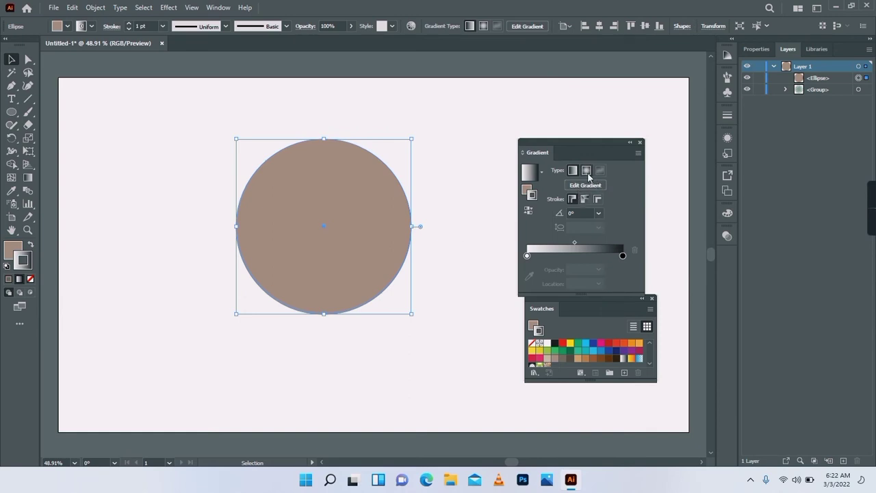
{"action": "left_click", "coordinate": [586, 170]}
{"action": "left_click", "coordinate": [32, 247]}
{"action": "left_click", "coordinate": [30, 279]}
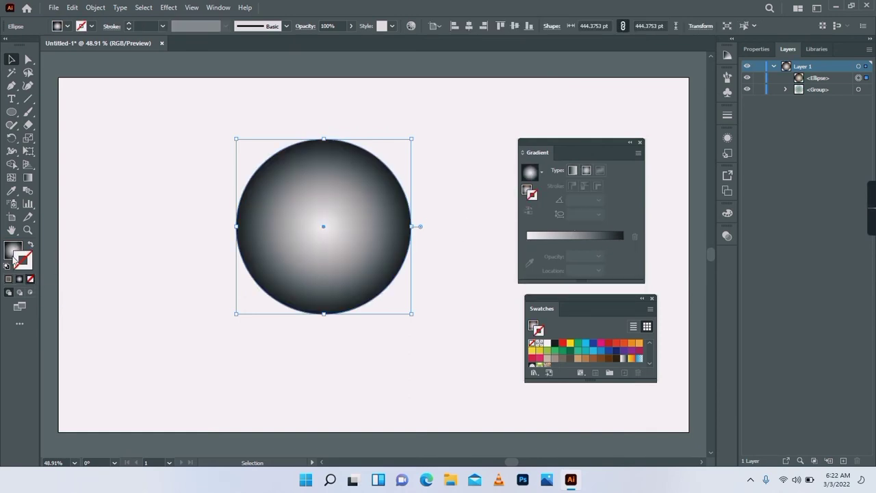
Change the inner stop of the circle's radial gradient to the orange swatch FBB040
{"action": "left_click", "coordinate": [12, 250]}
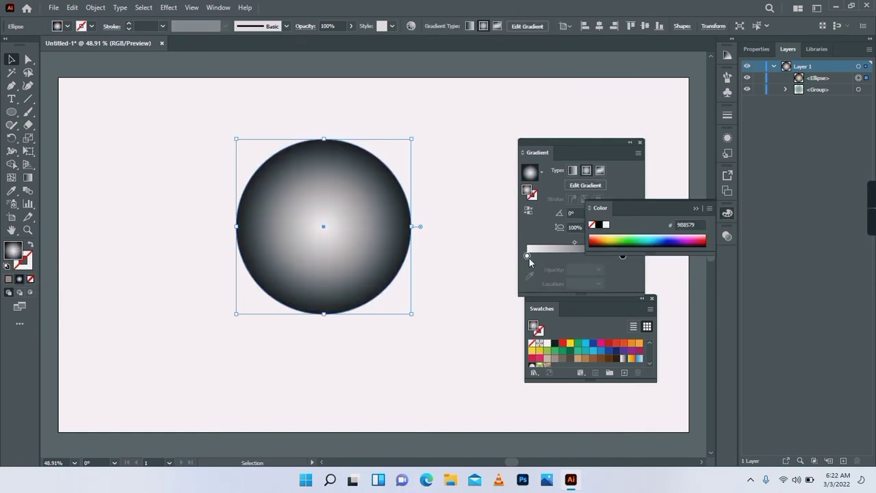
{"action": "left_click", "coordinate": [528, 257]}
{"action": "left_click_drag", "start_coordinate": [638, 342], "coordinate": [527, 256]}
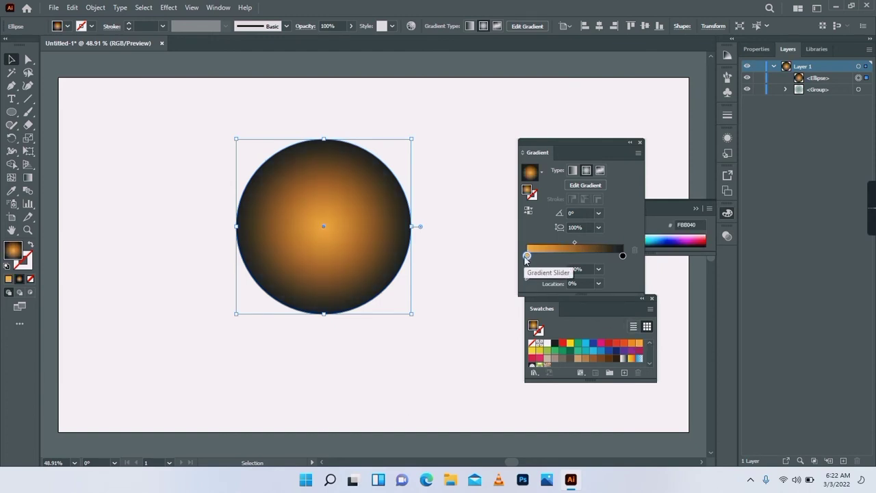
Set the gradient circle's blending mode to Hard Light over the rays
{"action": "left_click", "coordinate": [727, 236]}
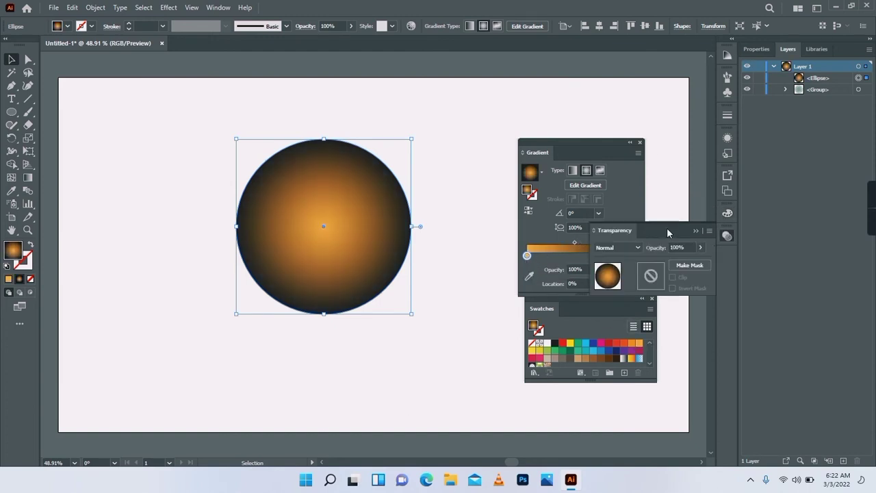
{"action": "left_click_drag", "start_coordinate": [619, 224], "coordinate": [594, 71]}
{"action": "left_click", "coordinate": [589, 90]}
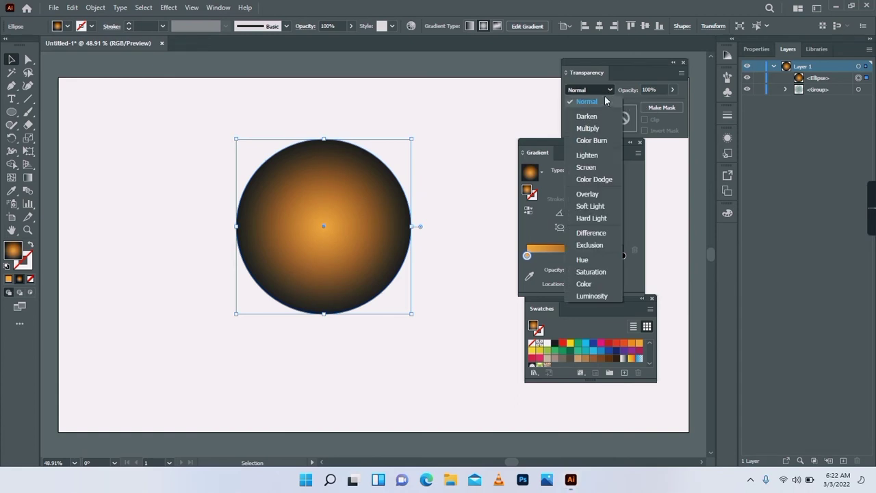
{"action": "left_click", "coordinate": [595, 216]}
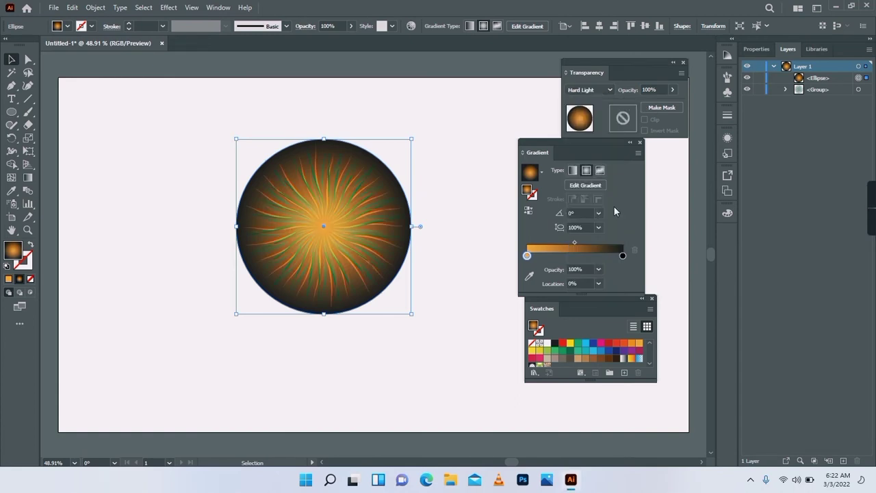
{"action": "left_click", "coordinate": [445, 258]}
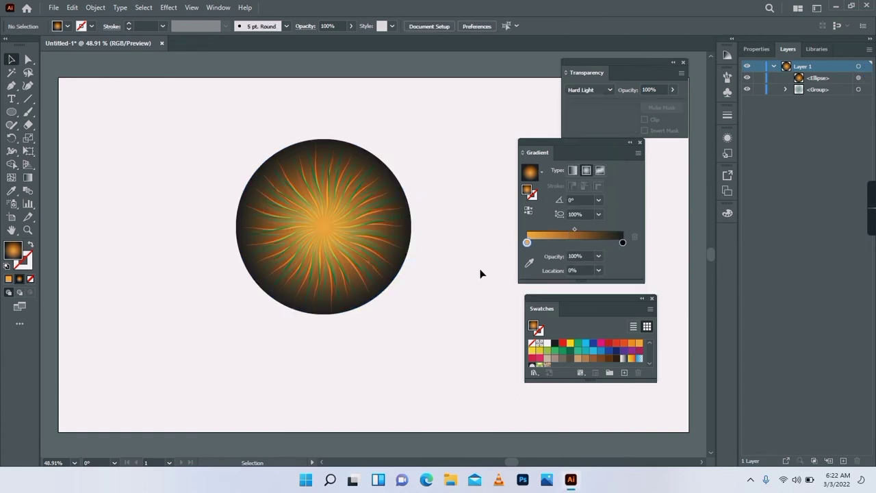
Draw a circle about 167 pt in diameter at the burst's centre and centre-align it with the other objects
{"action": "key", "text": "l"}
{"action": "left_click_drag", "start_coordinate": [323, 227], "coordinate": [355, 260]}
{"action": "key", "text": "v"}
{"action": "key", "text": "ctrl+a"}
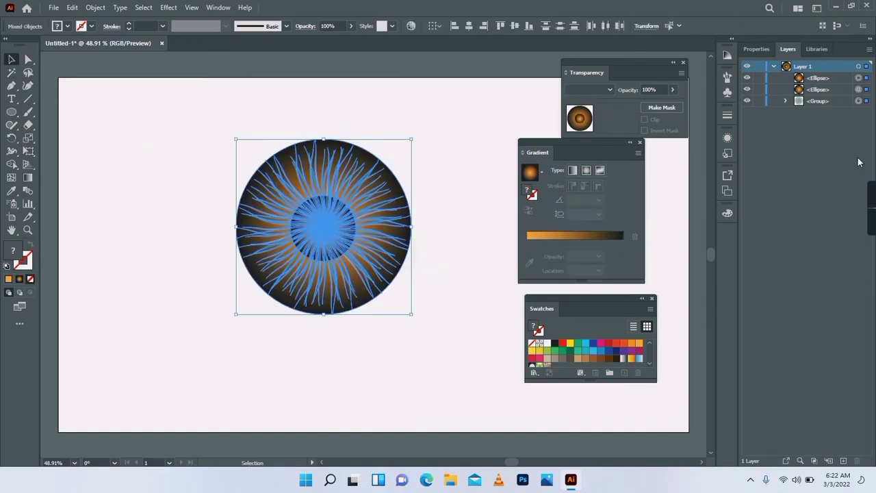
{"action": "left_click", "coordinate": [756, 49]}
{"action": "left_click", "coordinate": [788, 265]}
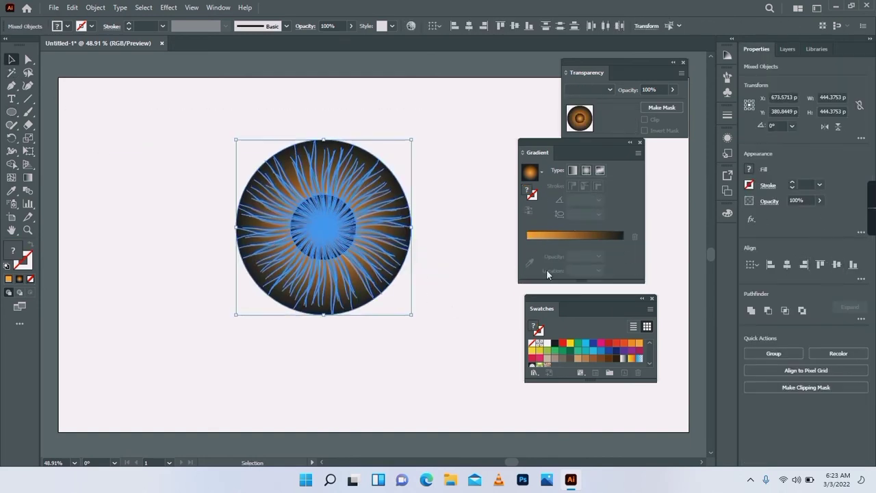
{"action": "left_click", "coordinate": [404, 264]}
Fill the small central circle with light blue and apply a Roughen effect with 76% relative size, detail 93/in and smooth points
{"action": "left_click", "coordinate": [329, 229]}
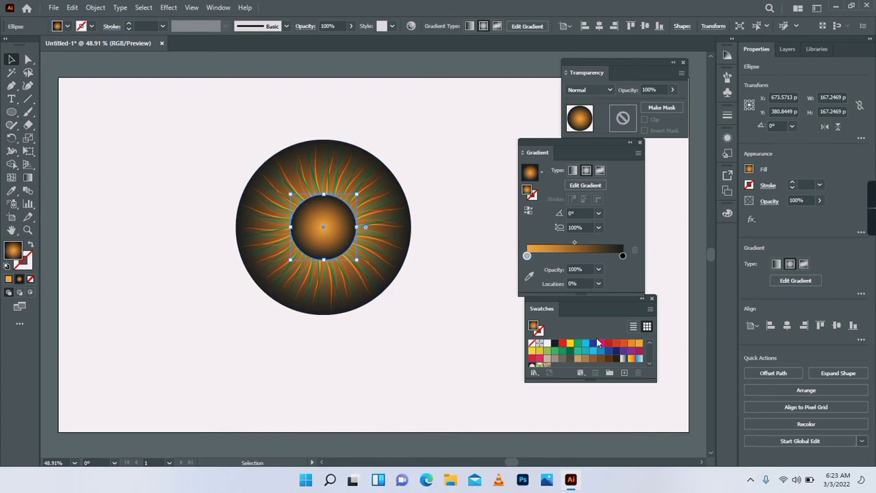
{"action": "left_click", "coordinate": [586, 342]}
{"action": "left_click", "coordinate": [168, 8]}
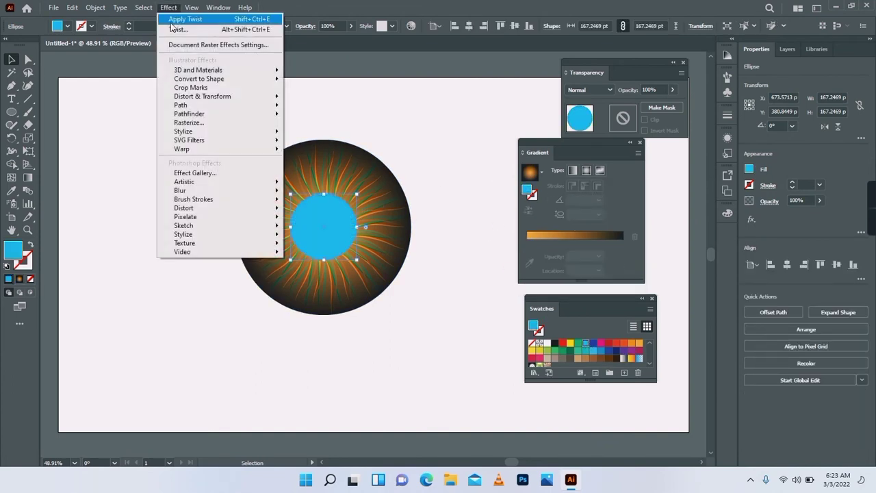
{"action": "mouse_move", "coordinate": [226, 97]}
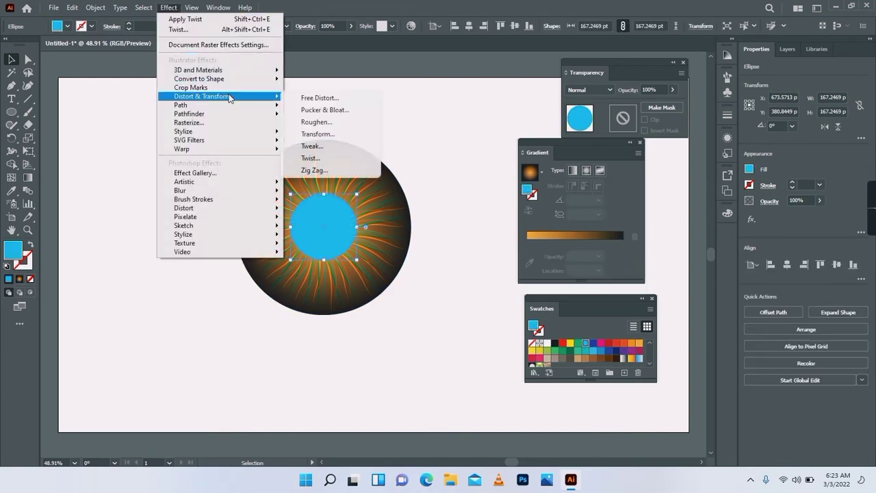
{"action": "left_click", "coordinate": [317, 122]}
{"action": "left_click_drag", "start_coordinate": [585, 207], "coordinate": [608, 205]}
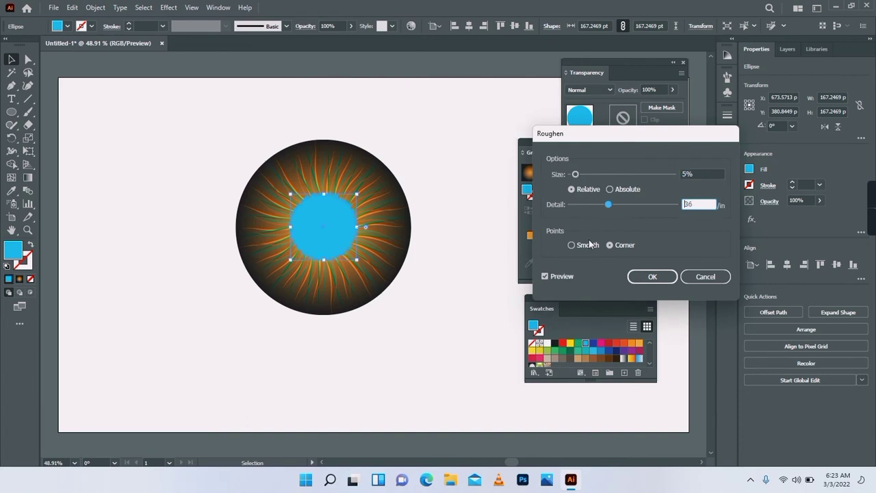
{"action": "left_click", "coordinate": [571, 246]}
{"action": "left_click_drag", "start_coordinate": [582, 174], "coordinate": [619, 174]}
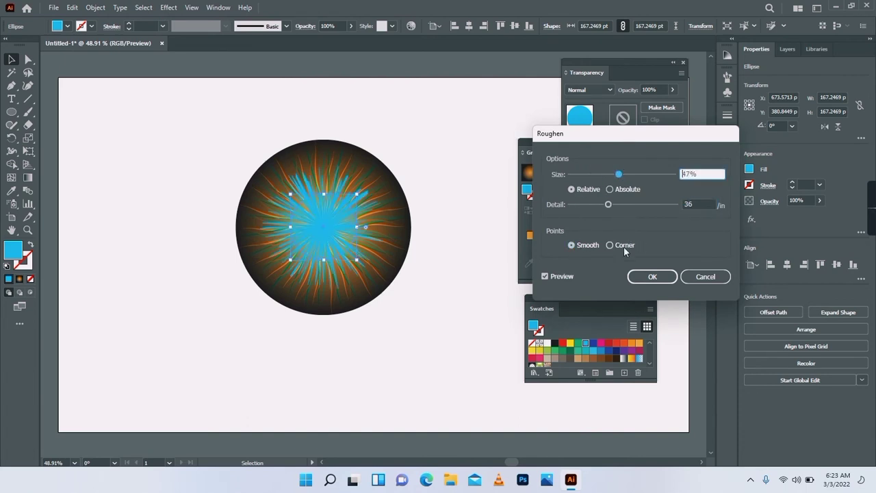
{"action": "left_click_drag", "start_coordinate": [607, 204], "coordinate": [652, 204]}
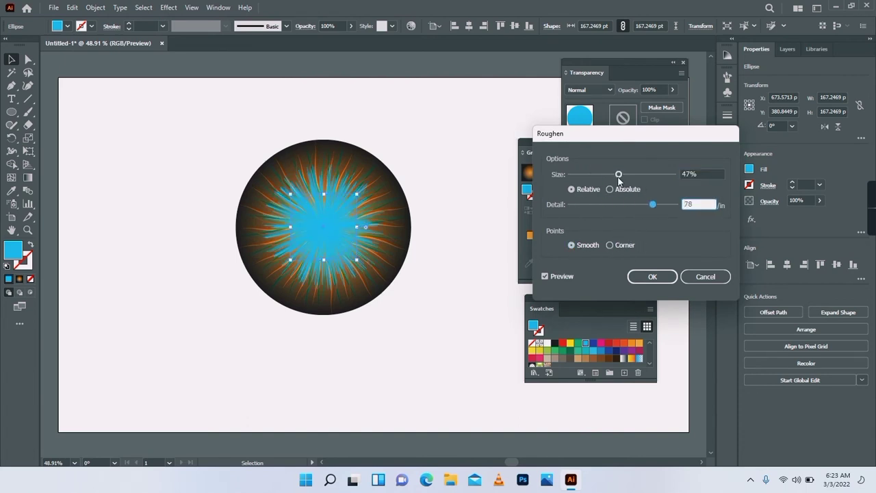
{"action": "left_click_drag", "start_coordinate": [620, 175], "coordinate": [661, 203]}
{"action": "left_click_drag", "start_coordinate": [640, 175], "coordinate": [669, 204]}
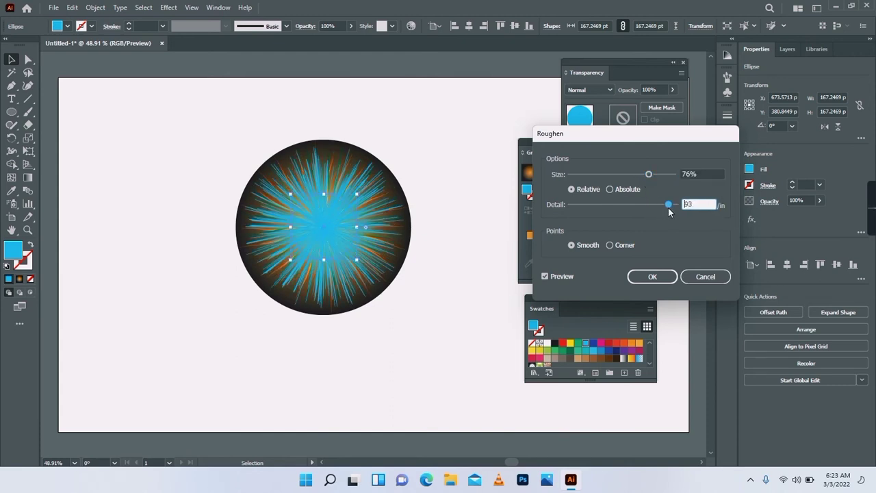
{"action": "left_click", "coordinate": [653, 276]}
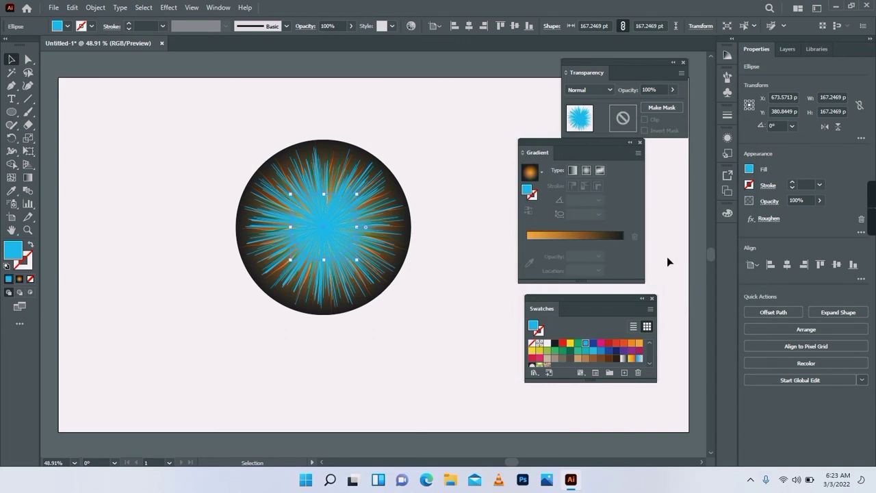
Move the roughened blue circle to the bottom of the stack, set its blending mode to Hard Light and reduce its opacity slightly
{"action": "left_click", "coordinate": [787, 48]}
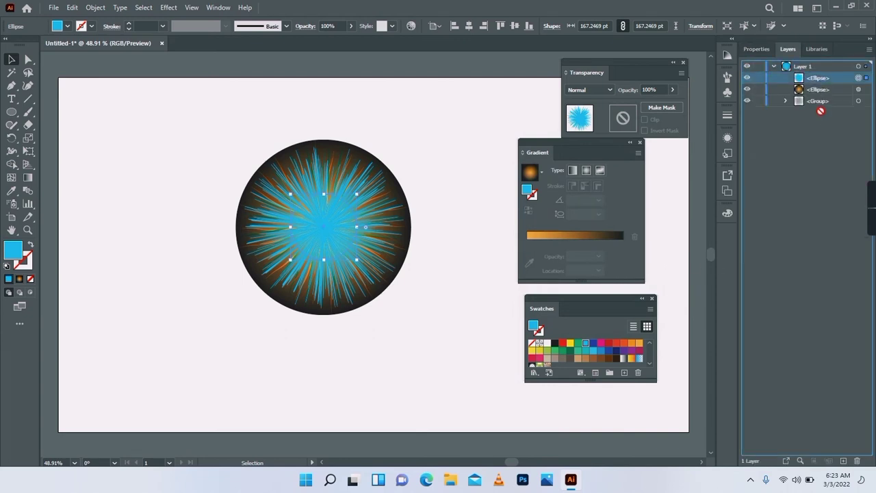
{"action": "left_click_drag", "start_coordinate": [820, 110], "coordinate": [833, 103]}
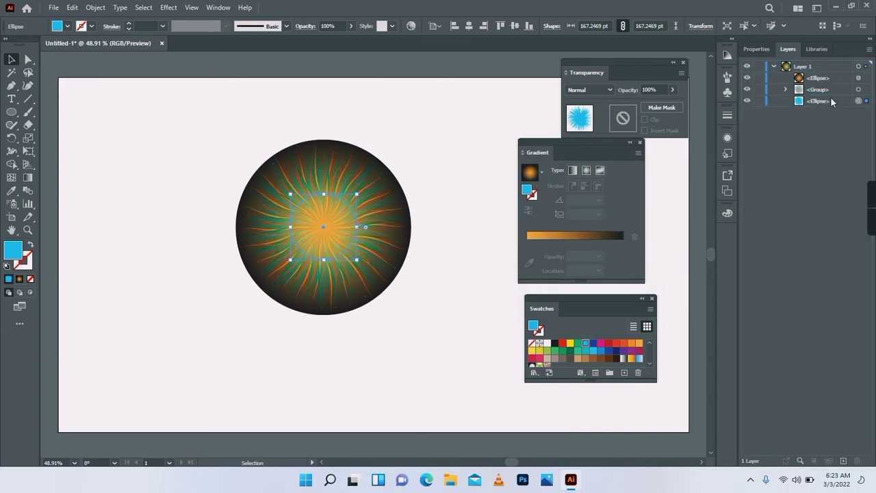
{"action": "left_click", "coordinate": [607, 91]}
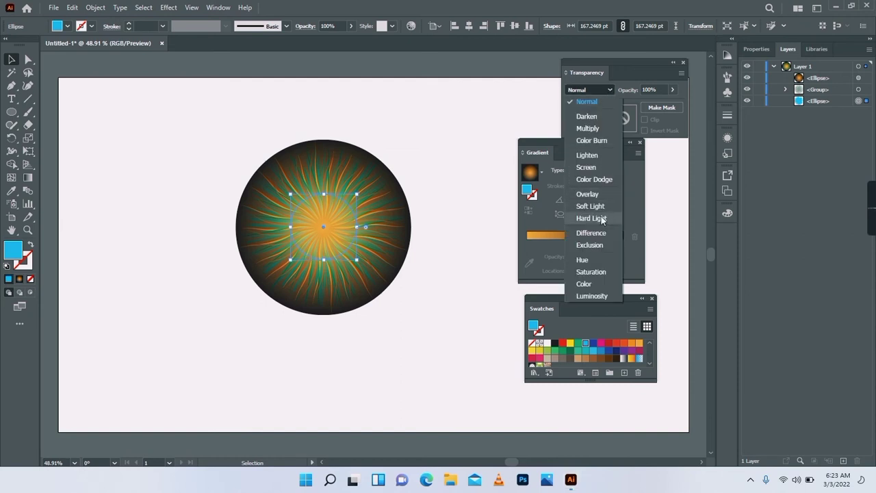
{"action": "left_click", "coordinate": [581, 219]}
{"action": "left_click", "coordinate": [672, 90]}
{"action": "left_click_drag", "start_coordinate": [660, 105], "coordinate": [666, 106]}
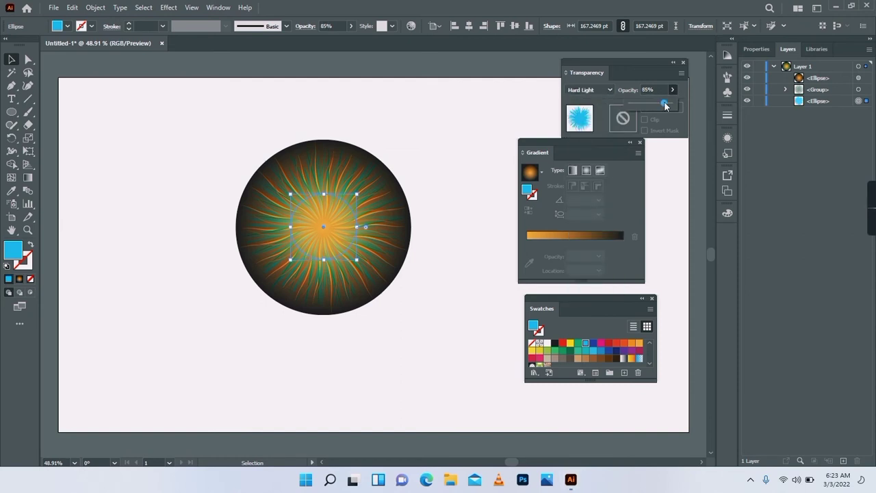
{"action": "left_click", "coordinate": [679, 205]}
Duplicate the ray group and rotate the copy slightly
{"action": "left_click", "coordinate": [858, 89]}
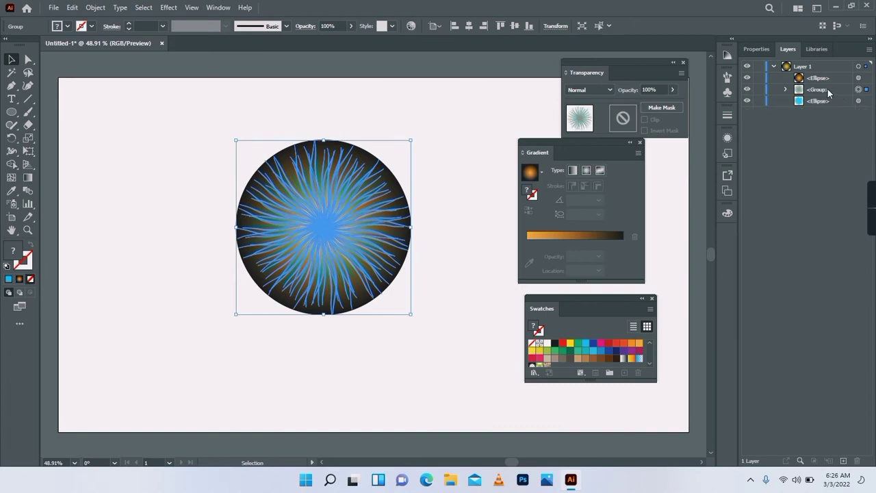
{"action": "left_click_drag", "start_coordinate": [859, 89], "coordinate": [844, 461]}
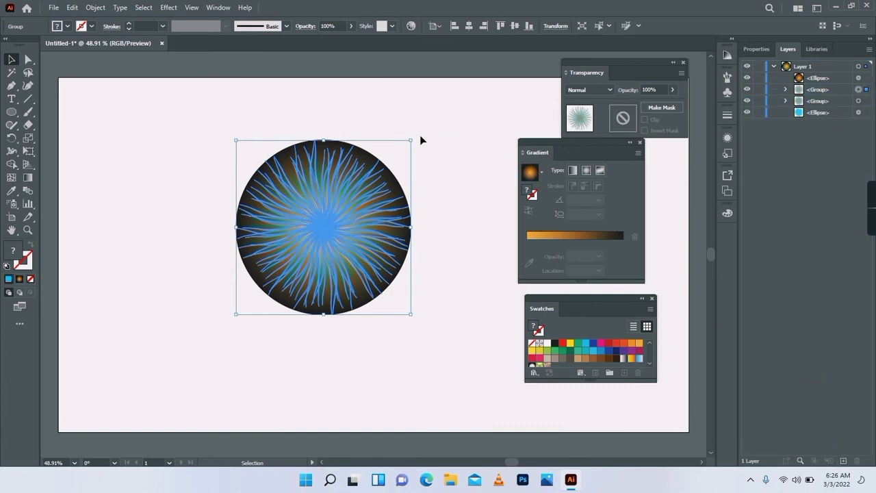
{"action": "left_click_drag", "start_coordinate": [419, 135], "coordinate": [419, 137]}
Apply a Gaussian Blur with a radius of 4 pixels to the duplicated ray group
{"action": "left_click", "coordinate": [169, 7]}
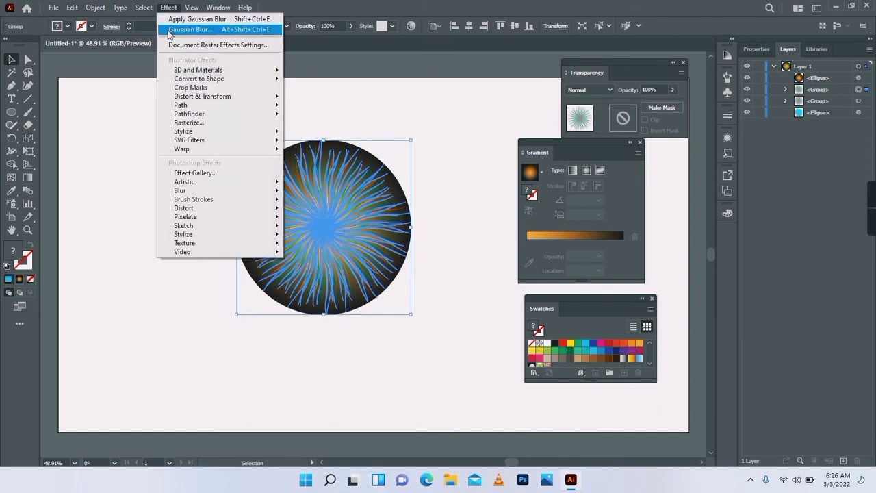
{"action": "left_click", "coordinate": [284, 192]}
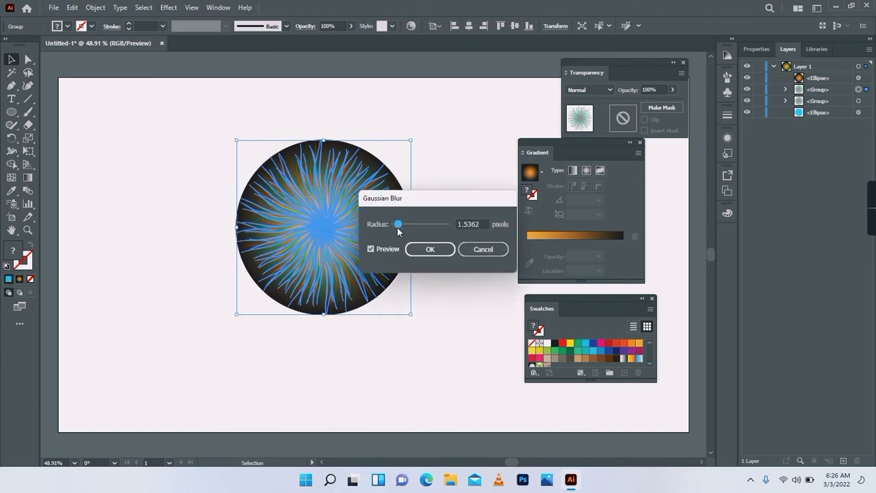
{"action": "left_click_drag", "start_coordinate": [398, 231], "coordinate": [407, 234]}
{"action": "left_click", "coordinate": [484, 224]}
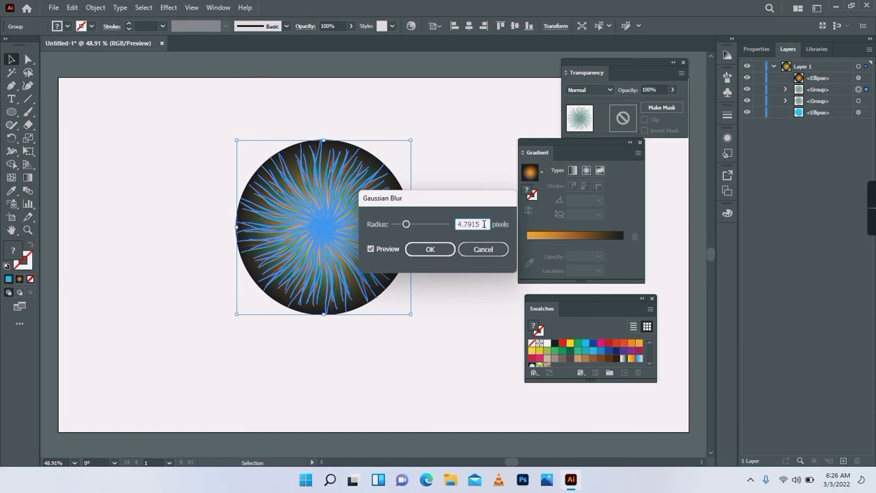
{"action": "key", "text": "BackSpace"}
{"action": "key", "text": "BackSpace"}
{"action": "key", "text": "BackSpace"}
{"action": "key", "text": "BackSpace"}
{"action": "key", "text": "BackSpace"}
{"action": "key", "text": "BackSpace"}
{"action": "left_click", "coordinate": [425, 255]}
Move the blurred ray group beneath the unblurred rays and fill it with blue
{"action": "left_click_drag", "start_coordinate": [832, 92], "coordinate": [830, 105]}
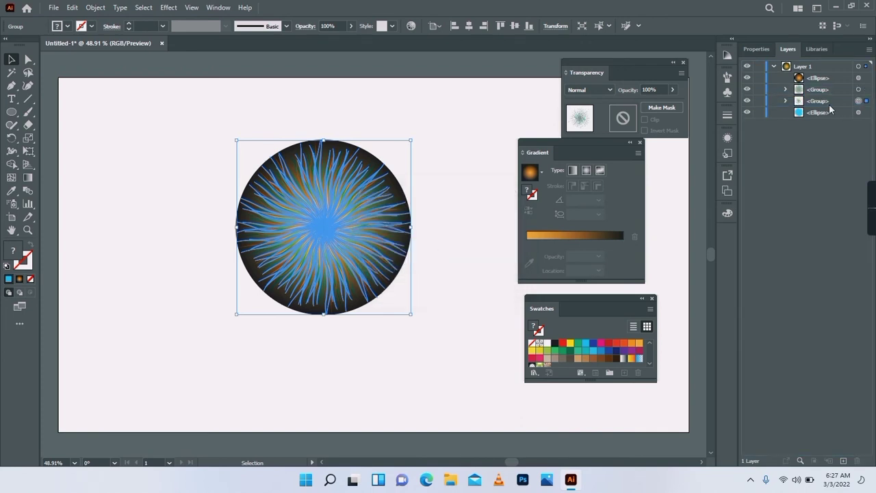
{"action": "left_click", "coordinate": [598, 352]}
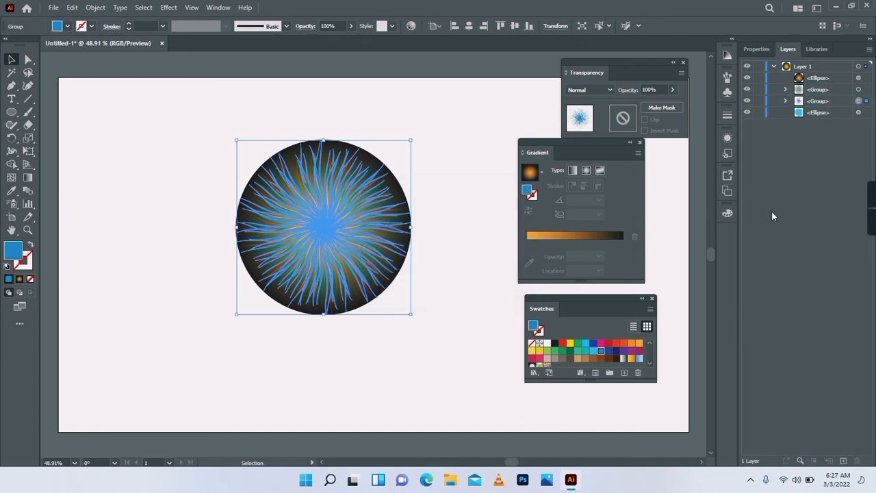
Duplicate the blurred blue ray group, rotating the copy slightly and adjusting its opacity
{"action": "left_click", "coordinate": [822, 102]}
{"action": "left_click_drag", "start_coordinate": [847, 463], "coordinate": [845, 461]}
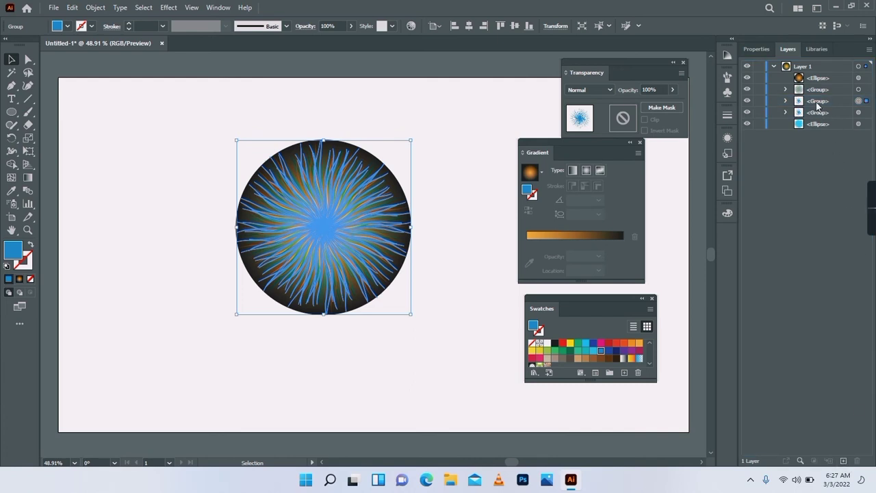
{"action": "left_click_drag", "start_coordinate": [411, 136], "coordinate": [441, 138]}
{"action": "mouse_move", "coordinate": [672, 94]}
{"action": "left_mouse_down"}
{"action": "mouse_move", "coordinate": [653, 101]}
{"action": "mouse_move", "coordinate": [661, 106]}
{"action": "left_mouse_up"}
{"action": "left_click", "coordinate": [453, 177]}
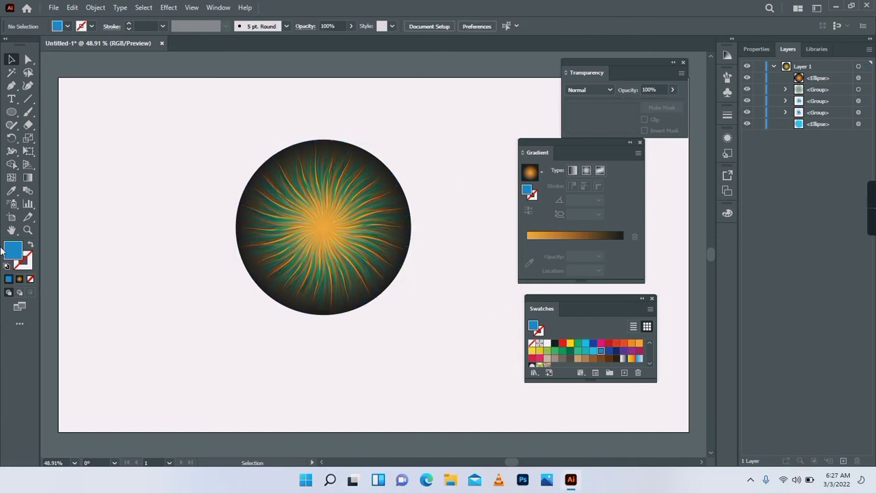
Draw a circle about 180 pt in diameter at the iris centre and fill it with light blue
{"action": "left_click", "coordinate": [12, 112]}
{"action": "left_click_drag", "start_coordinate": [322, 226], "coordinate": [358, 262]}
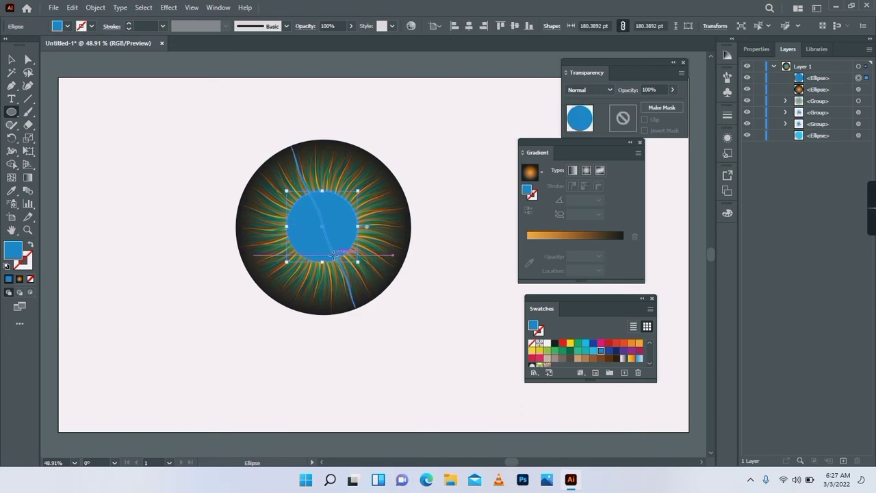
{"action": "left_click", "coordinate": [595, 351]}
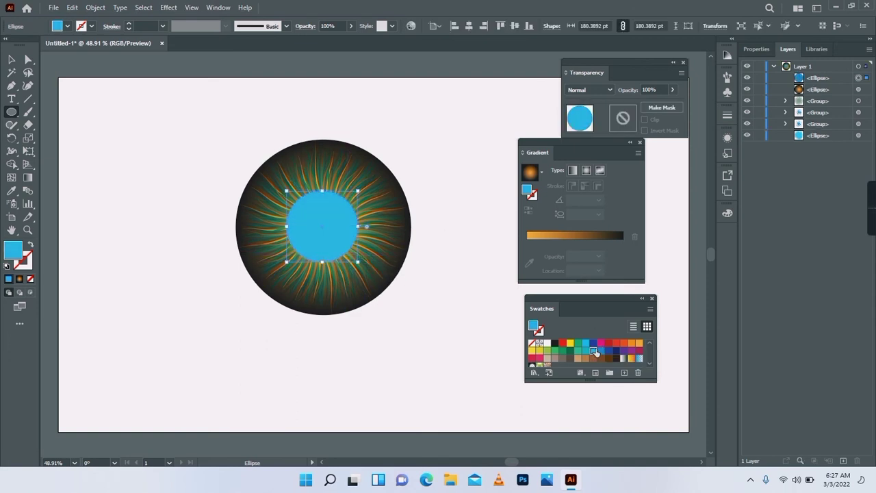
Offset the light blue circle's path inward to create a copy about 166 pt in diameter, and fill that copy with black
{"action": "left_click", "coordinate": [96, 7]}
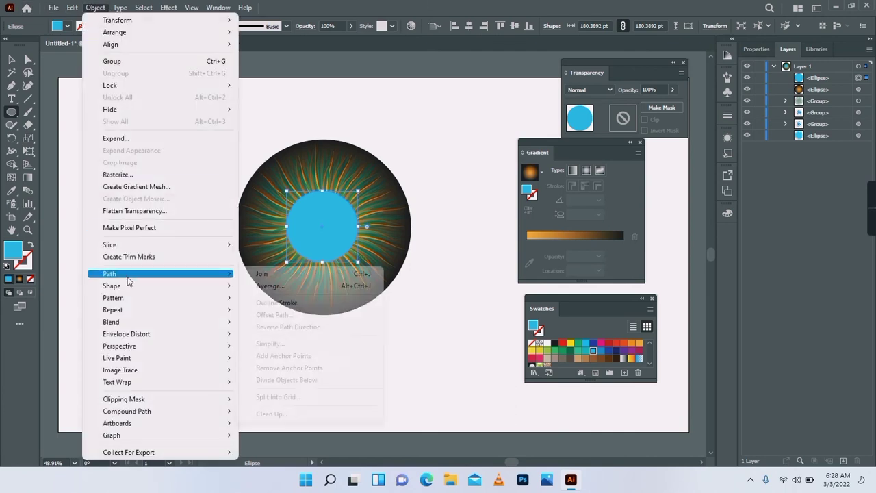
{"action": "mouse_move", "coordinate": [109, 274]}
{"action": "left_click", "coordinate": [282, 316]}
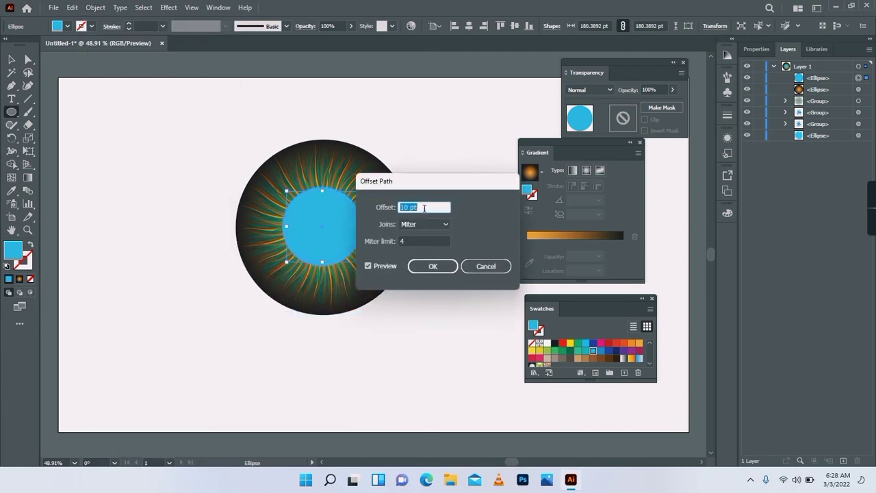
{"action": "key", "text": "Down"}
{"action": "key", "text": "Down"}
{"action": "key", "text": "Down"}
{"action": "key", "text": "Down"}
{"action": "key", "text": "Down"}
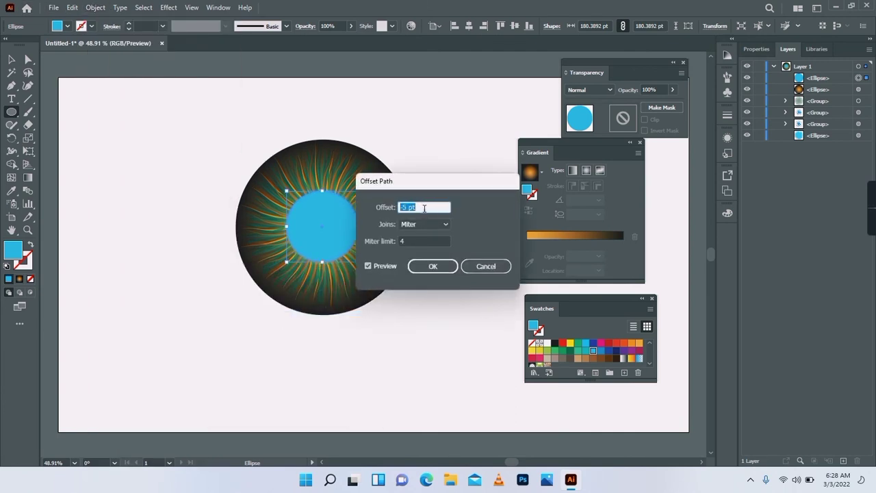
{"action": "left_click", "coordinate": [433, 267]}
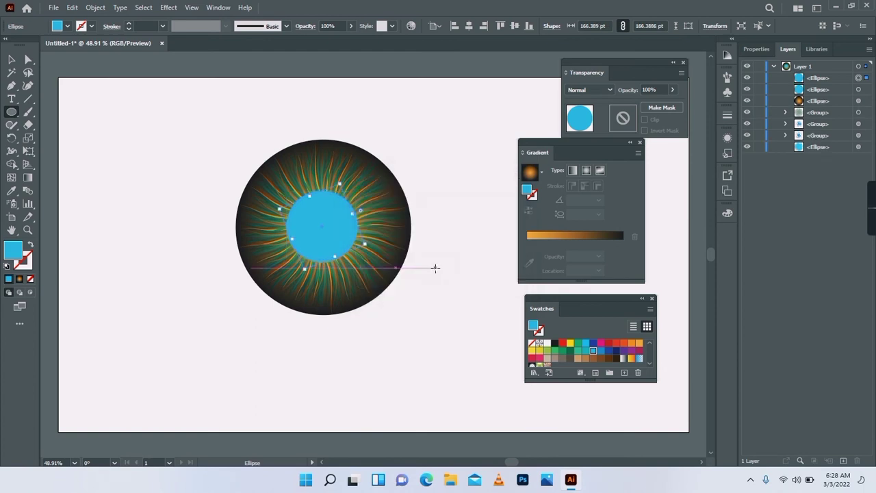
{"action": "left_click", "coordinate": [555, 343]}
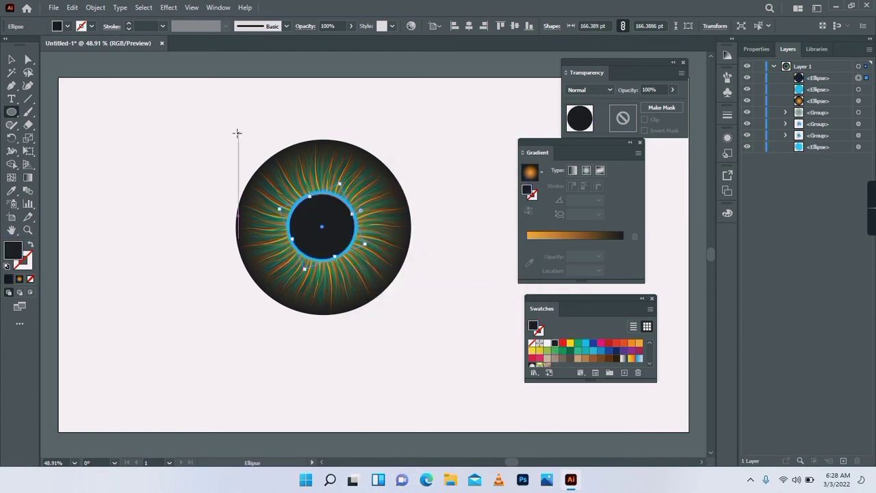
{"action": "key", "text": "v"}
{"action": "left_click", "coordinate": [417, 324]}
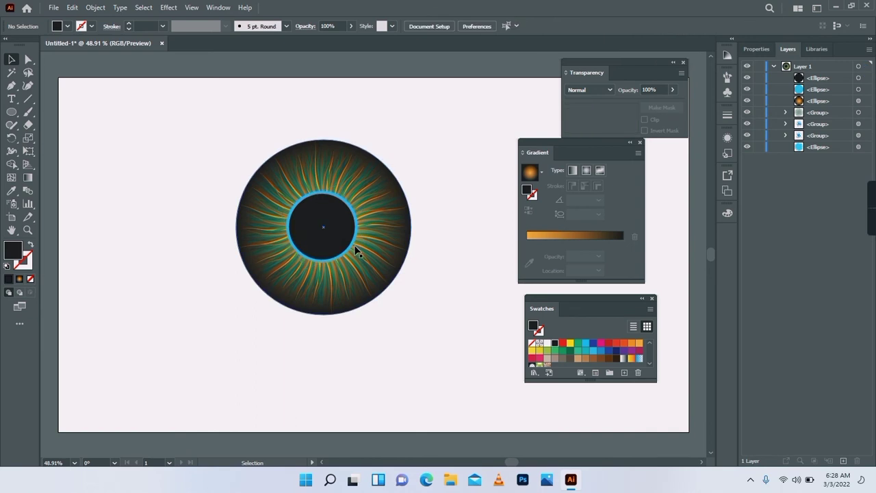
Apply a Gaussian Blur with a radius of about 62.9 pixels to the light blue circle behind the black pupil
{"action": "left_click", "coordinate": [352, 243]}
{"action": "left_click", "coordinate": [168, 8]}
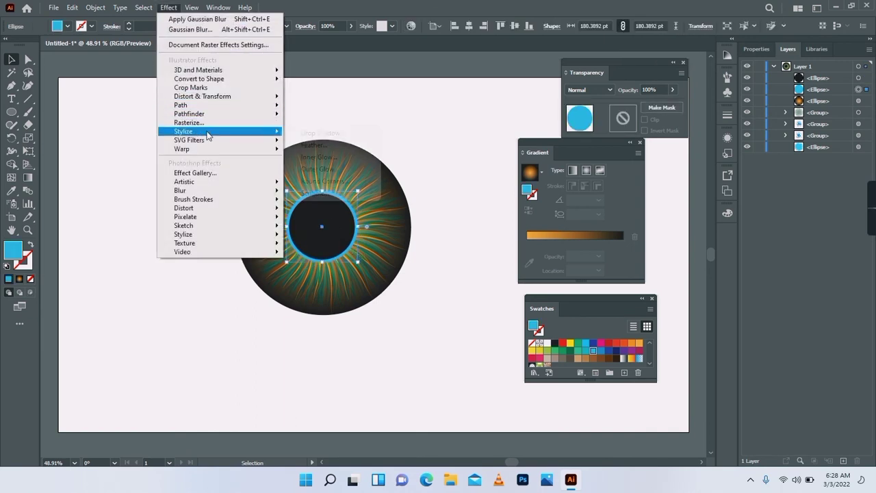
{"action": "mouse_move", "coordinate": [248, 192]}
{"action": "left_click", "coordinate": [305, 194]}
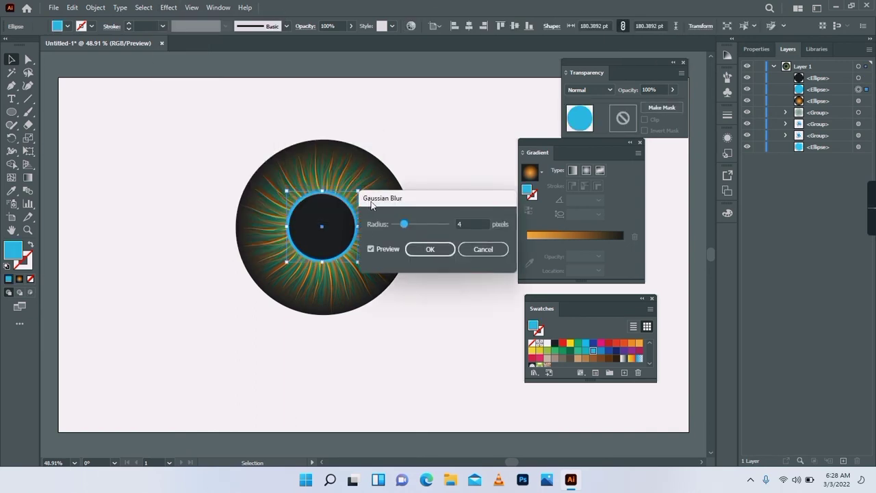
{"action": "left_click_drag", "start_coordinate": [404, 225], "coordinate": [433, 232]}
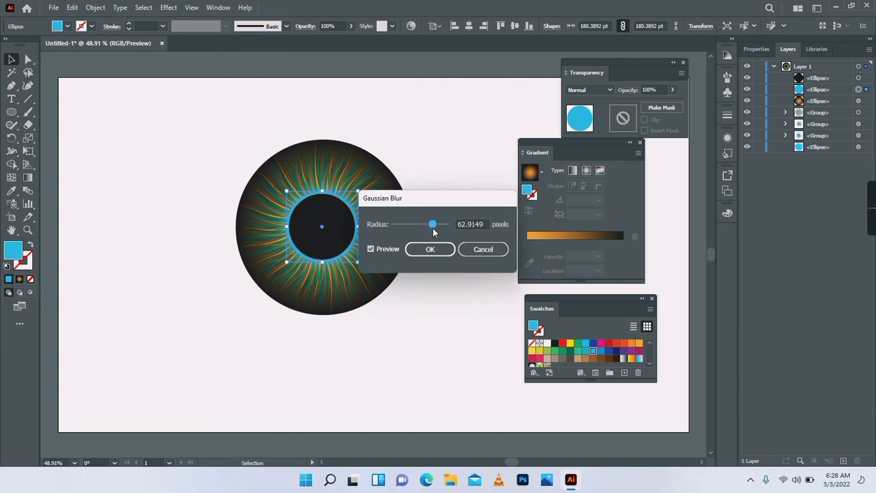
{"action": "left_click", "coordinate": [430, 249]}
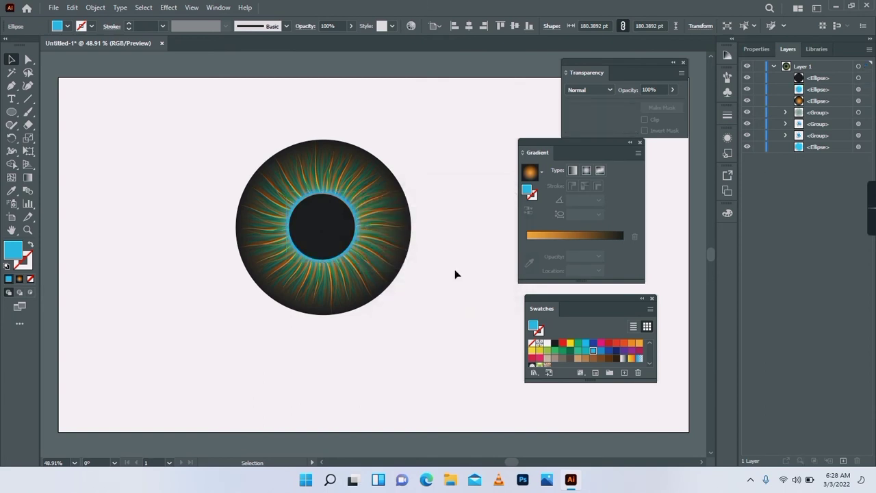
{"action": "left_click", "coordinate": [457, 262]}
Fill the blurred circle behind the pupil with the orange swatch
{"action": "left_click", "coordinate": [348, 261]}
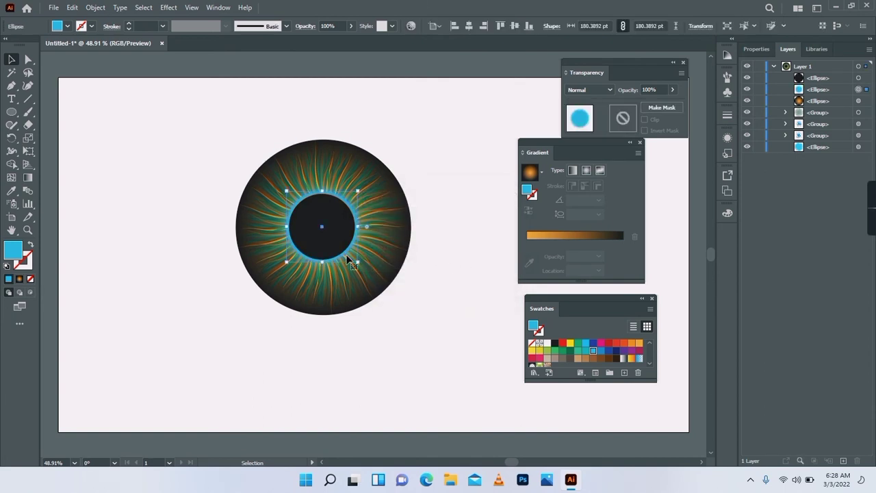
{"action": "left_click", "coordinate": [638, 344]}
{"action": "left_click", "coordinate": [466, 331]}
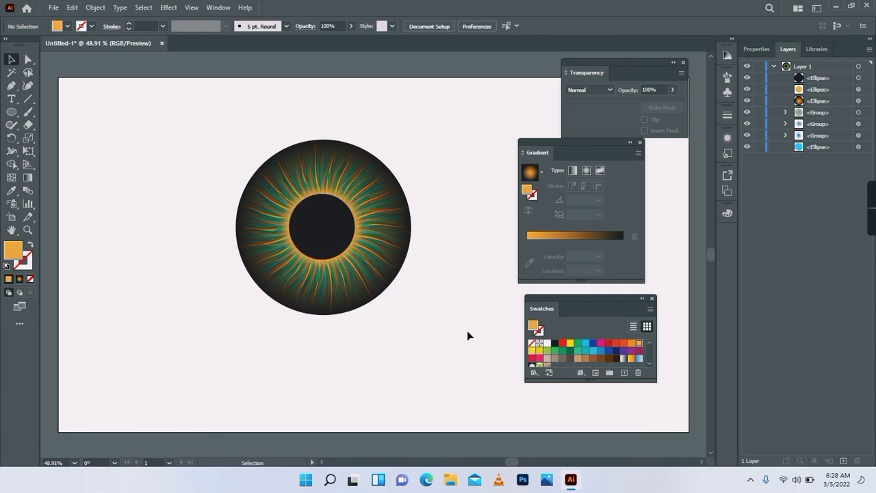
Copy the large radial-gradient circle and paste the copy directly in front of it
{"action": "left_click", "coordinate": [378, 309]}
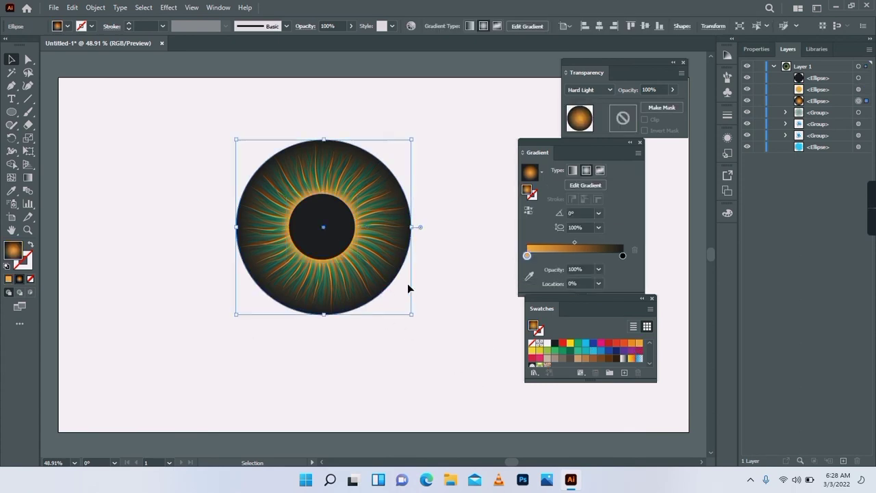
{"action": "left_click", "coordinate": [90, 9]}
{"action": "mouse_move", "coordinate": [72, 9]}
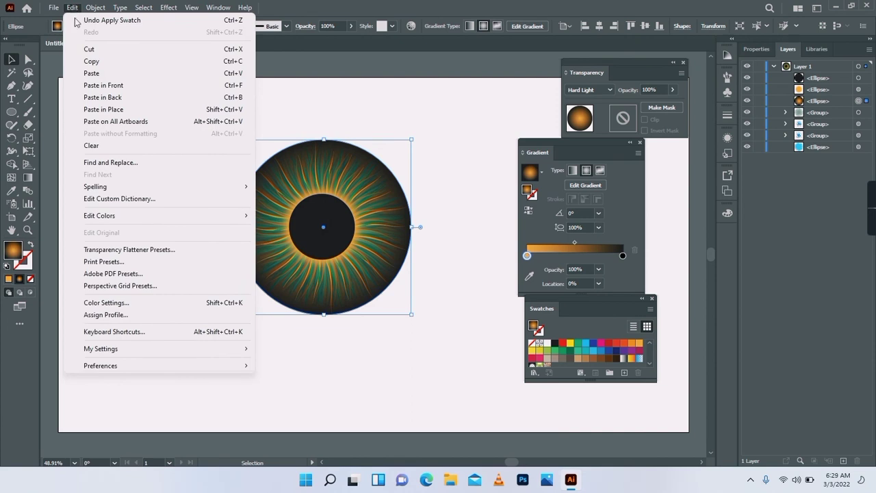
{"action": "left_click", "coordinate": [89, 61]}
{"action": "left_click", "coordinate": [65, 11]}
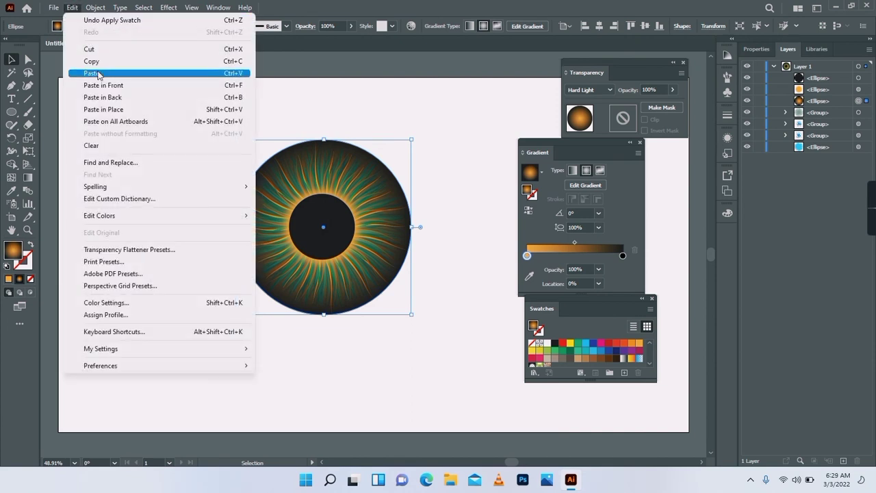
{"action": "left_click", "coordinate": [103, 85]}
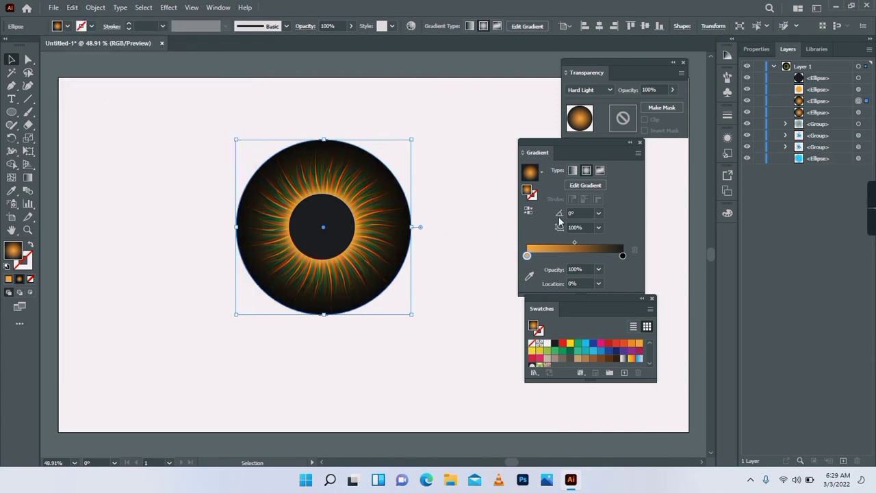
Change both gradient stops of the pasted circle to white and set the outer stop's opacity to 0%
{"action": "left_click", "coordinate": [547, 343]}
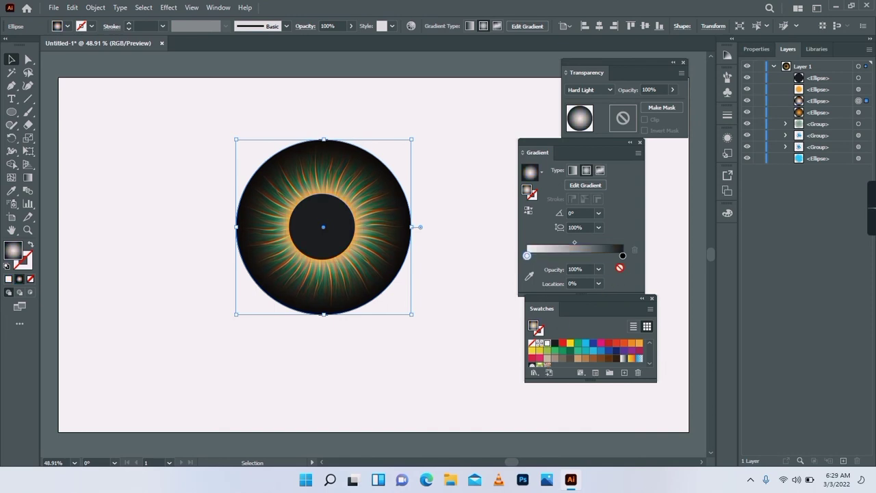
{"action": "left_click_drag", "start_coordinate": [620, 267], "coordinate": [622, 256]}
{"action": "left_click", "coordinate": [599, 269]}
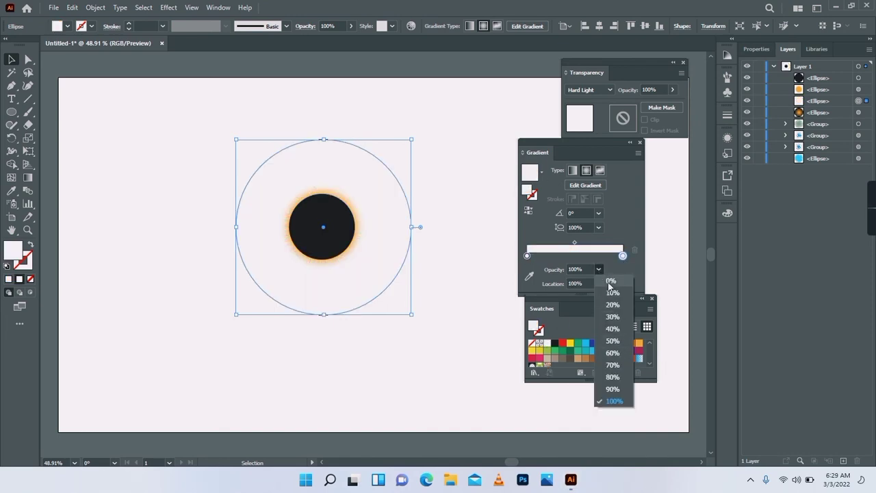
{"action": "left_click", "coordinate": [610, 277]}
Set the opacity of the white gradient's inner stop to 50%
{"action": "left_click", "coordinate": [527, 256]}
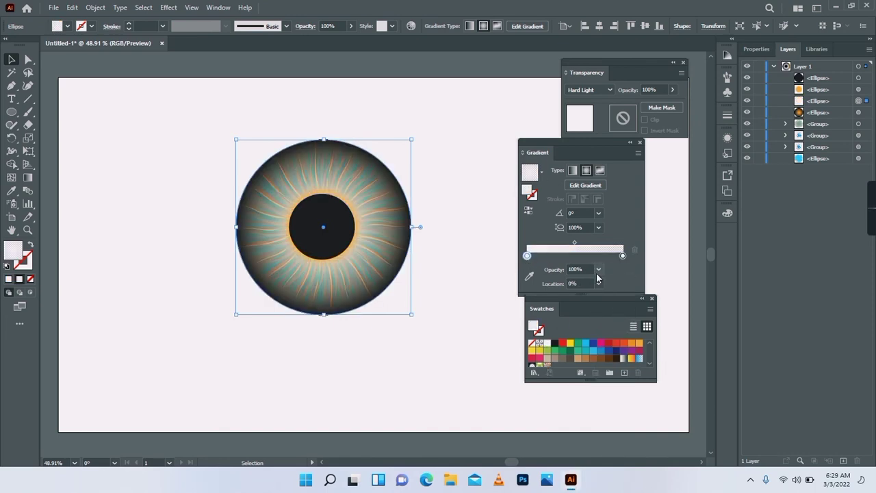
{"action": "left_click", "coordinate": [599, 269]}
{"action": "left_click", "coordinate": [613, 340]}
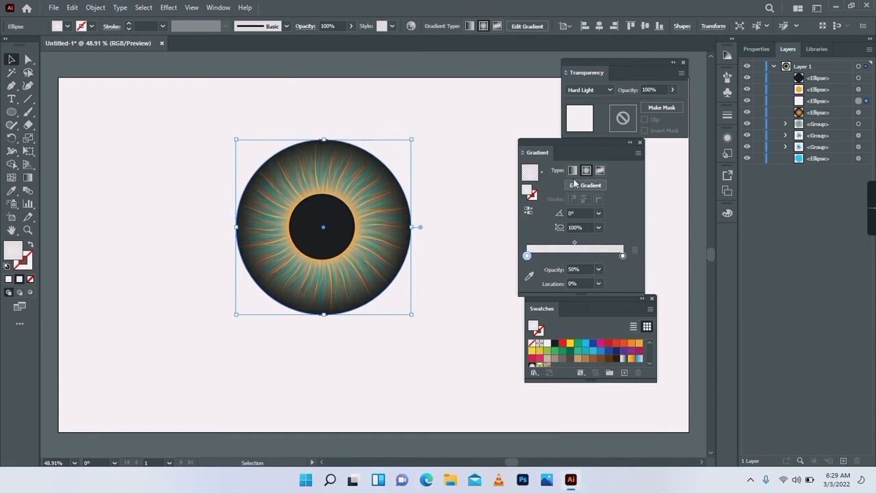
Switch the white circle's gradient to linear, and add an anchor point on its lower-right edge pulled inward toward the pupil
{"action": "left_click", "coordinate": [573, 171]}
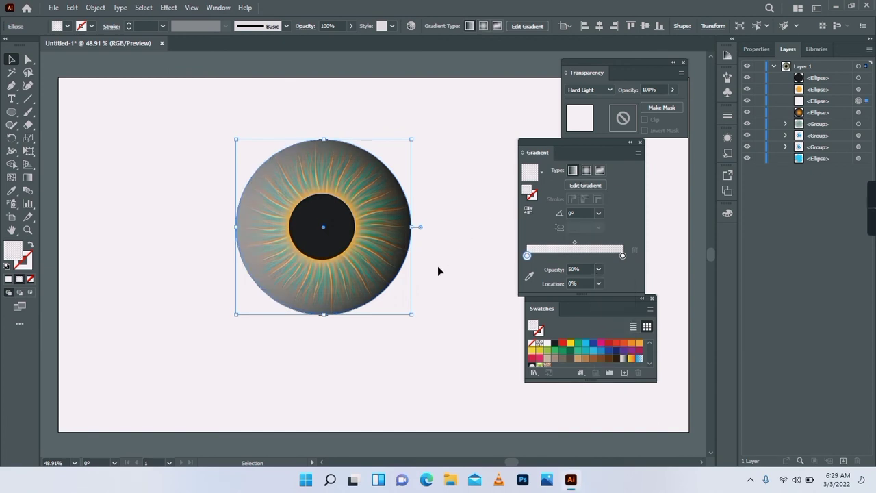
{"action": "left_click", "coordinate": [11, 85]}
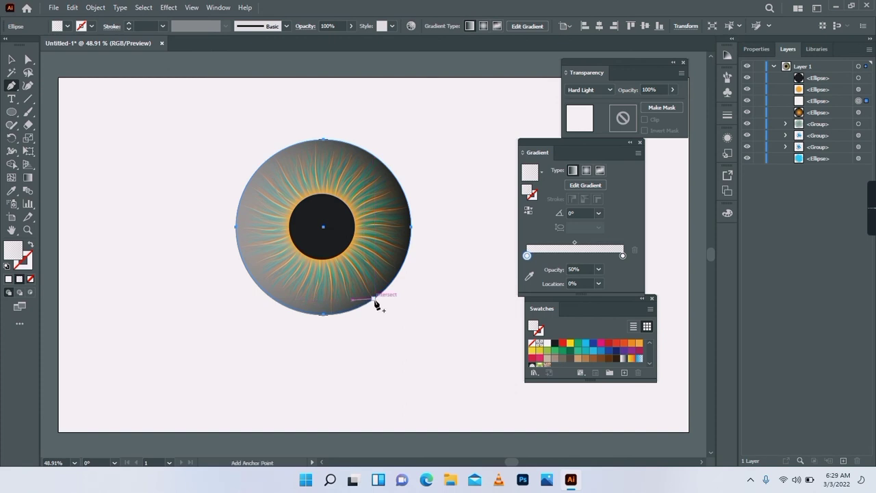
{"action": "left_click", "coordinate": [379, 296]}
{"action": "key", "text": "a"}
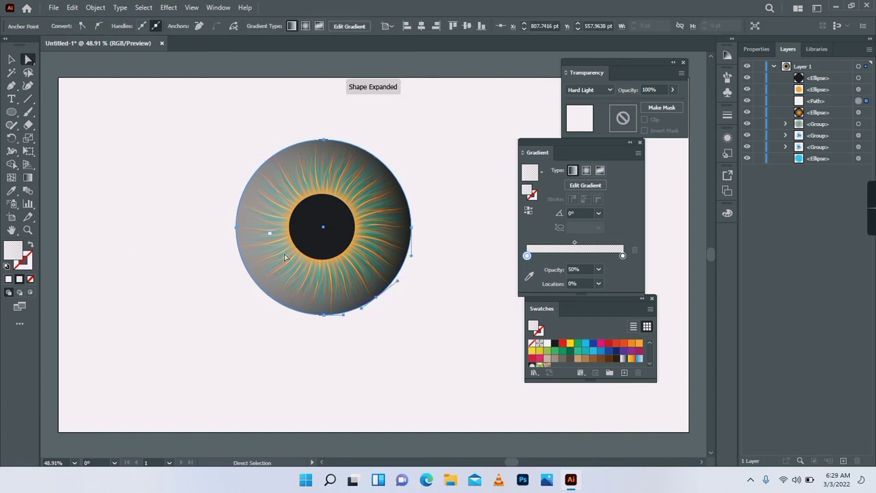
{"action": "left_click_drag", "start_coordinate": [379, 297], "coordinate": [366, 262]}
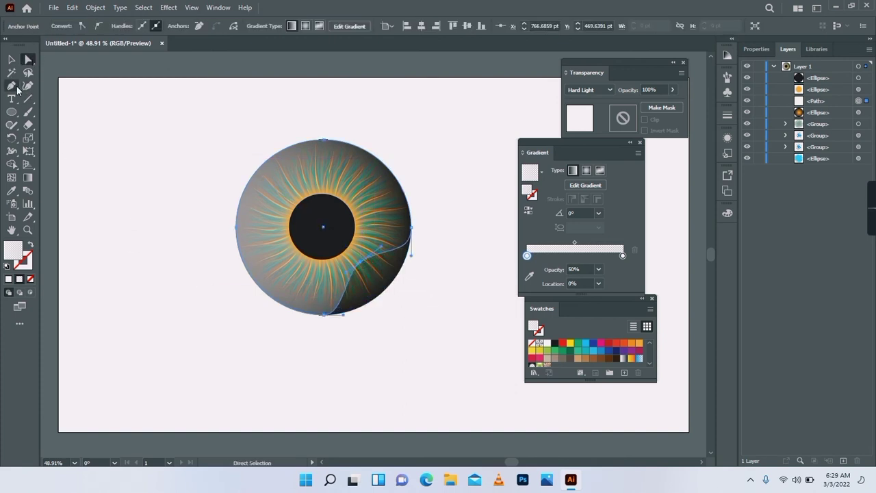
Add anchor points on both sides of the white shape just below its middle and reshape its lower edge into a wavy curve
{"action": "key", "text": "p"}
{"action": "left_click", "coordinate": [238, 247]}
{"action": "left_click", "coordinate": [410, 237]}
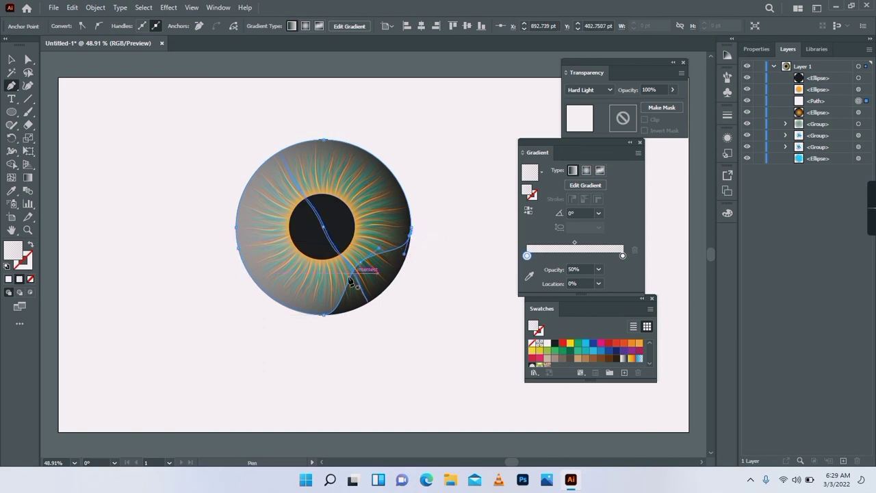
{"action": "key", "text": "a"}
{"action": "left_click", "coordinate": [325, 315]}
{"action": "left_click_drag", "start_coordinate": [326, 315], "coordinate": [282, 303]}
{"action": "mouse_move", "coordinate": [387, 254]}
{"action": "left_mouse_down"}
{"action": "mouse_move", "coordinate": [367, 261]}
{"action": "mouse_move", "coordinate": [379, 244]}
{"action": "left_mouse_up"}
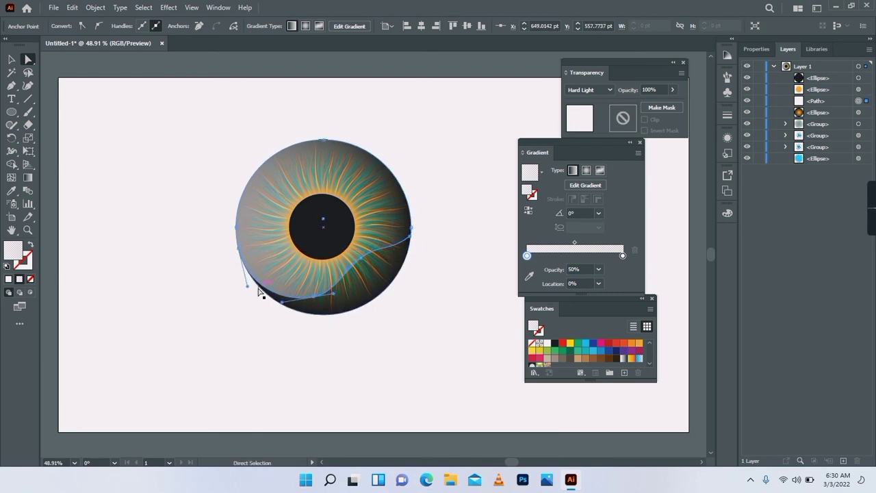
{"action": "left_click", "coordinate": [249, 283]}
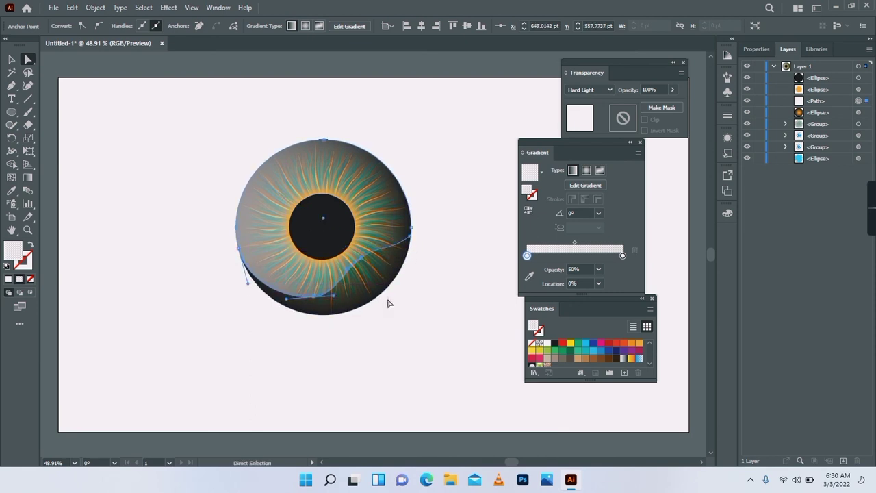
Angle the white shape's linear gradient at about 110° so it fades from the wavy lower edge up toward the pupil
{"action": "key", "text": "g"}
{"action": "left_click_drag", "start_coordinate": [314, 240], "coordinate": [338, 291]}
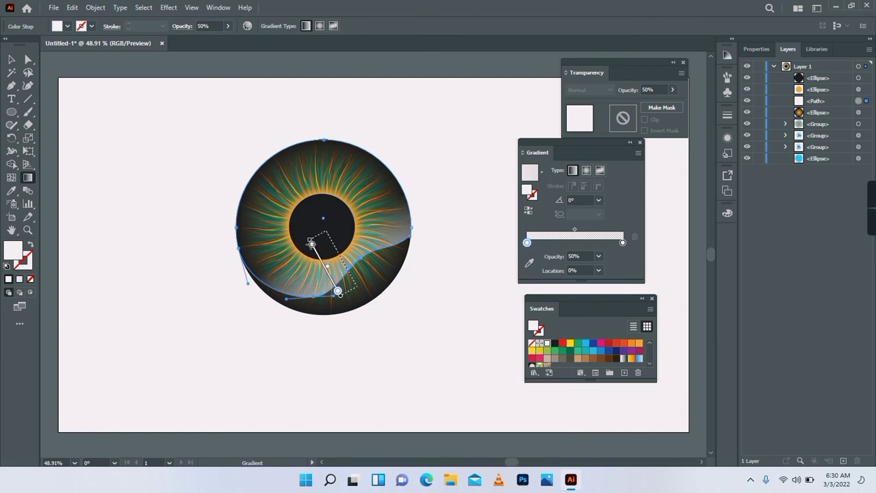
{"action": "left_click_drag", "start_coordinate": [314, 240], "coordinate": [320, 241]}
{"action": "key", "text": "v"}
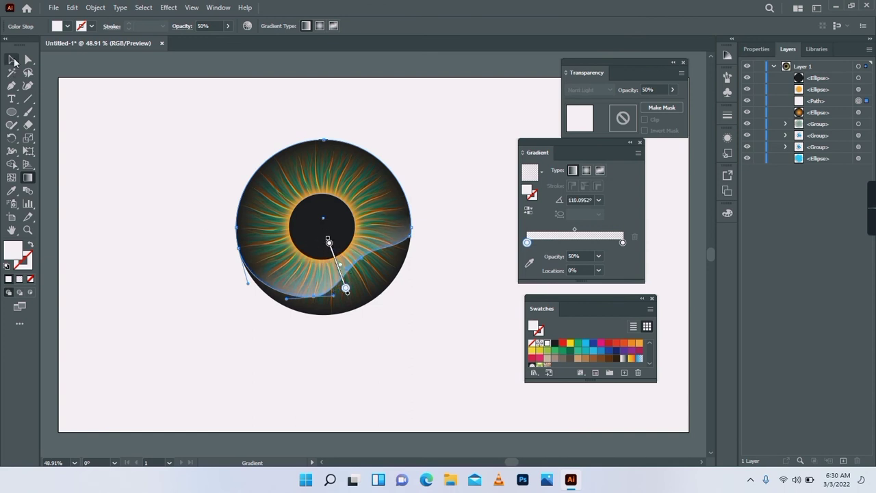
{"action": "left_click", "coordinate": [337, 363]}
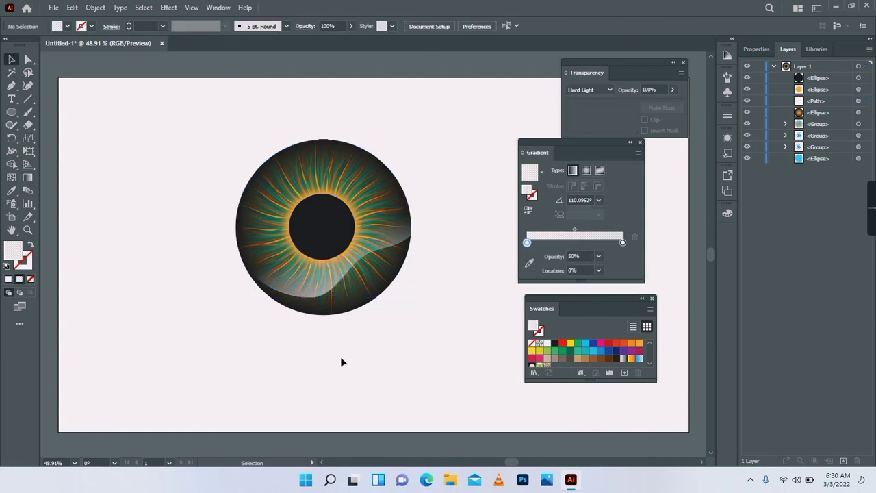
Shift the white reflection shape's lowest anchor point slightly up and to the left, and deselect the shape
{"action": "left_click", "coordinate": [310, 291]}
{"action": "key", "text": "a"}
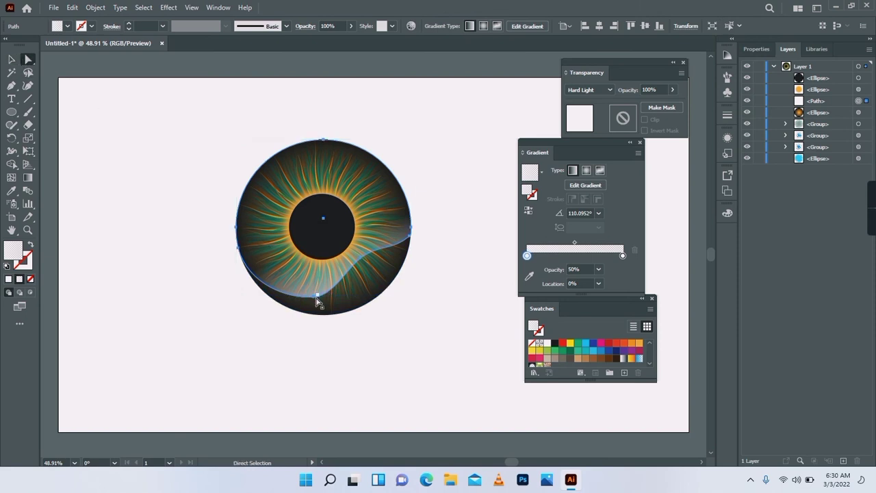
{"action": "left_click_drag", "start_coordinate": [318, 302], "coordinate": [309, 297]}
{"action": "left_click", "coordinate": [309, 358]}
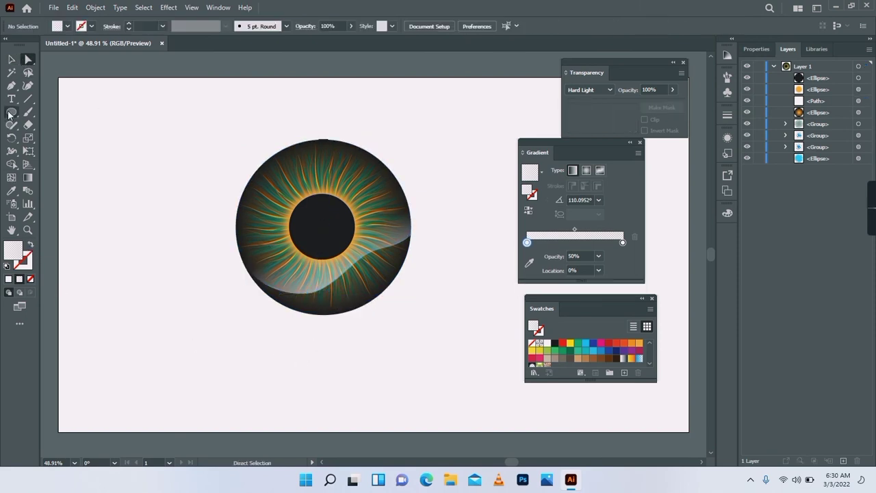
Draw a small circle over the pupil's left edge and set its gradient's end stop opacity to 20%
{"action": "left_click_drag", "start_coordinate": [11, 112], "coordinate": [62, 135]}
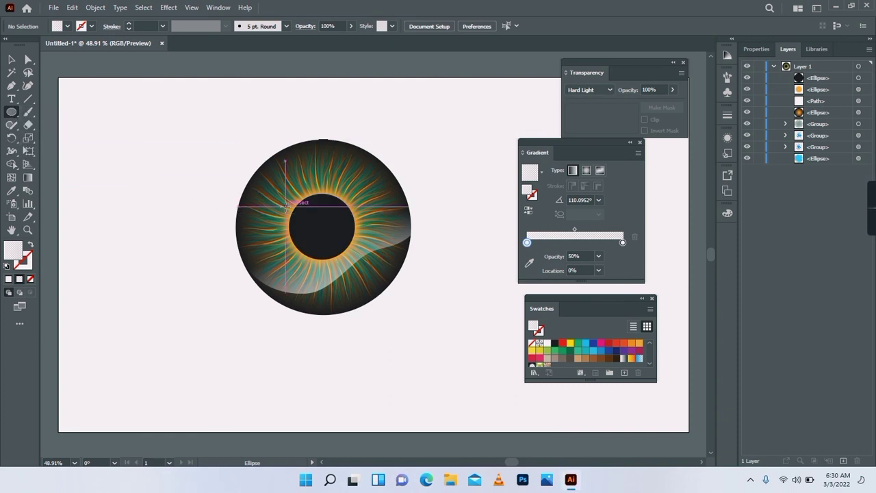
{"action": "mouse_move", "coordinate": [288, 209]}
{"action": "left_mouse_down"}
{"action": "mouse_move", "coordinate": [315, 235]}
{"action": "mouse_move", "coordinate": [298, 218]}
{"action": "left_mouse_up"}
{"action": "key", "text": "v"}
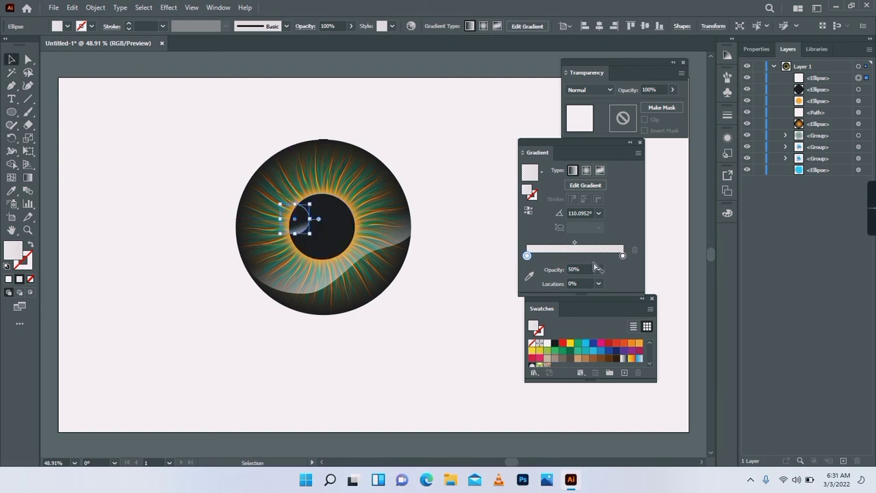
{"action": "left_click", "coordinate": [597, 269]}
{"action": "left_click", "coordinate": [611, 309]}
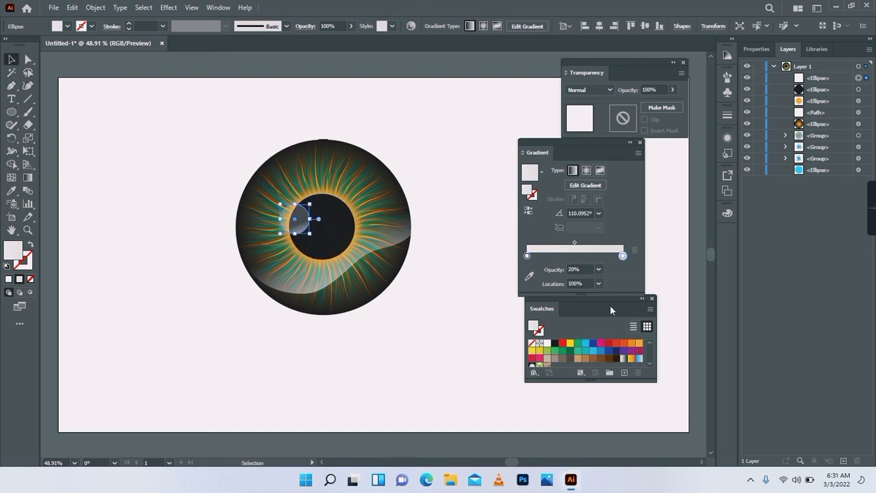
Redirect the small highlight circle's gradient diagonally at about 158°, from its lower right to its upper left
{"action": "left_click", "coordinate": [26, 178]}
{"action": "left_click_drag", "start_coordinate": [296, 224], "coordinate": [274, 207]}
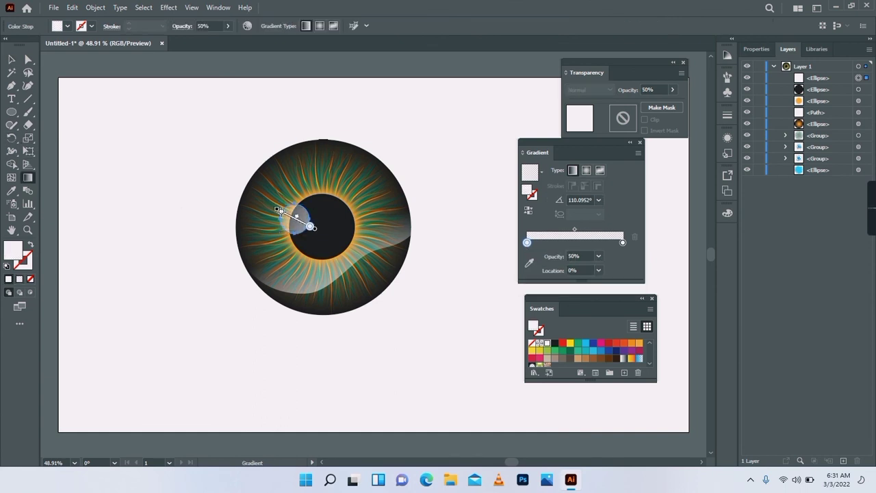
{"action": "left_click", "coordinate": [11, 61]}
{"action": "left_click", "coordinate": [192, 271]}
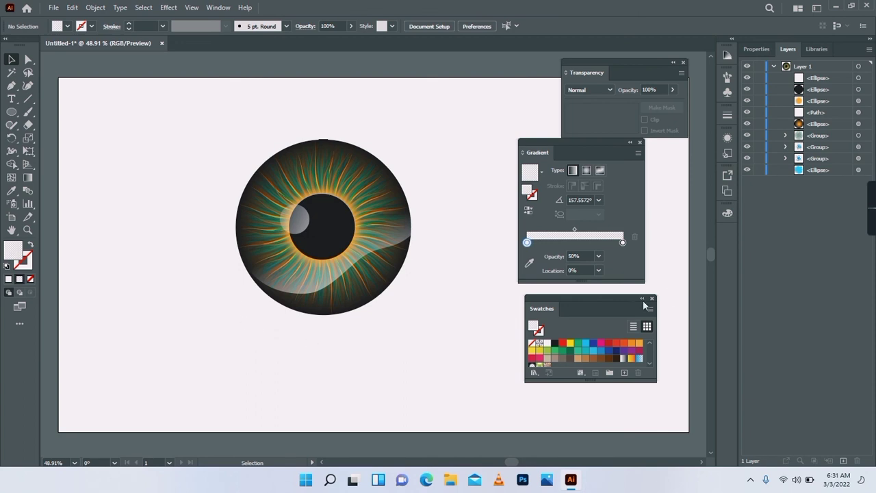
Dock the Swatches panel and move the Gradient and Transparency panels off the artboard
{"action": "left_click_drag", "start_coordinate": [602, 301], "coordinate": [728, 226]}
{"action": "left_click_drag", "start_coordinate": [562, 143], "coordinate": [719, 255]}
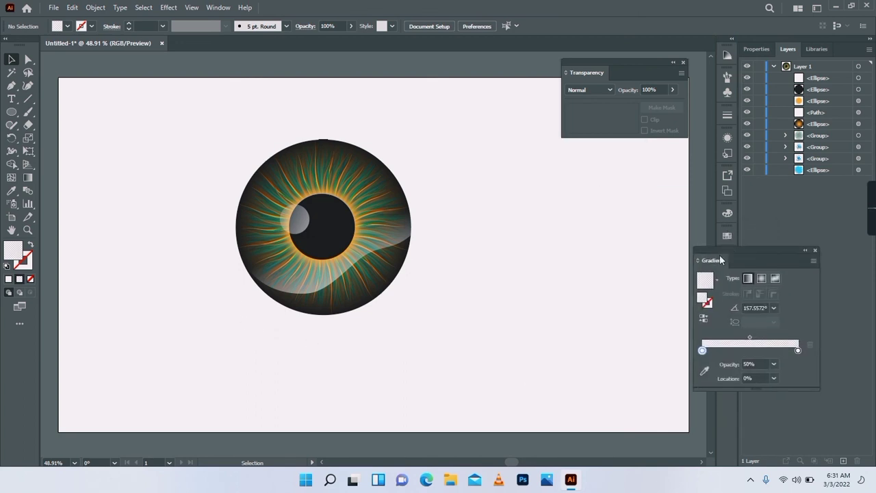
{"action": "left_click_drag", "start_coordinate": [619, 62], "coordinate": [801, 253]}
Draw a rectangle covering the whole artboard and fill it with the light orange swatch
{"action": "left_click_drag", "start_coordinate": [8, 115], "coordinate": [42, 111]}
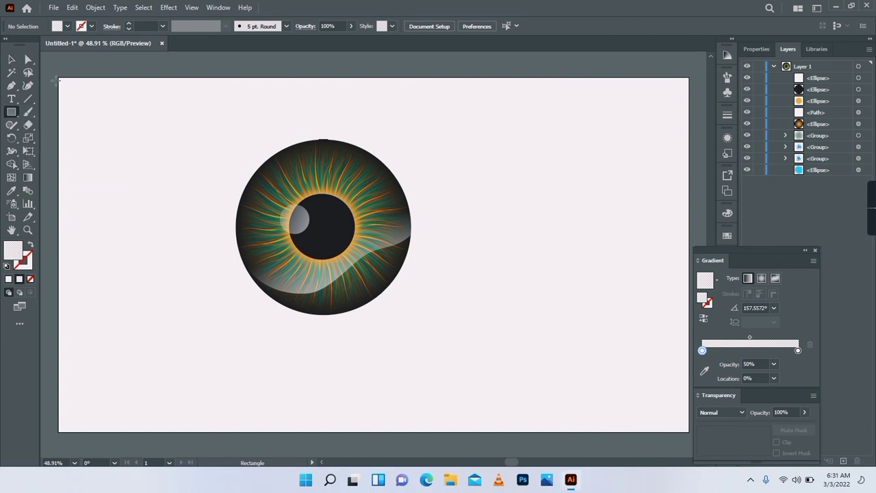
{"action": "left_click_drag", "start_coordinate": [59, 77], "coordinate": [689, 432]}
{"action": "left_click", "coordinate": [727, 235]}
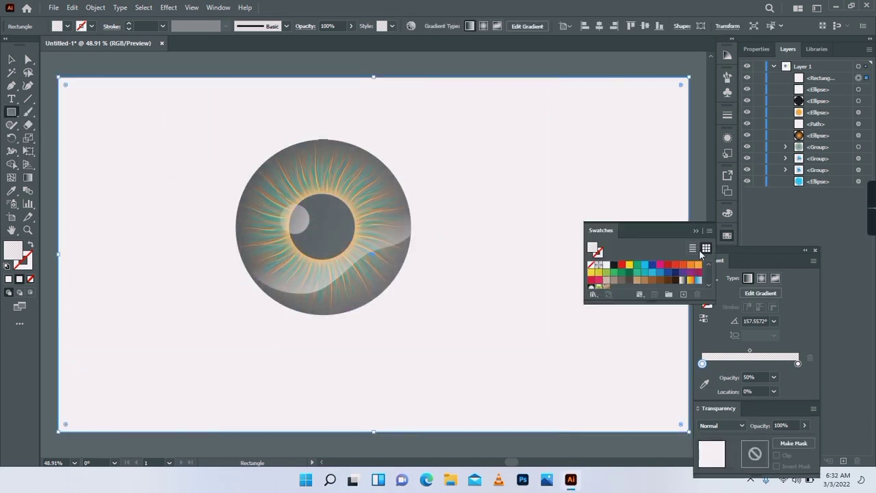
{"action": "left_click", "coordinate": [653, 273]}
{"action": "left_click", "coordinate": [697, 264]}
Send the orange rectangle to the back, behind all of the eye artwork
{"action": "right_click", "coordinate": [425, 206]}
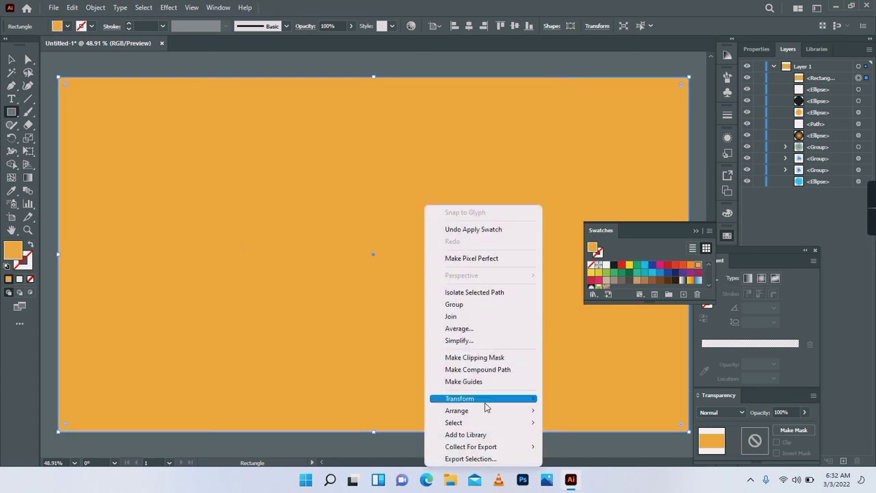
{"action": "mouse_move", "coordinate": [487, 410]}
{"action": "left_click", "coordinate": [596, 448]}
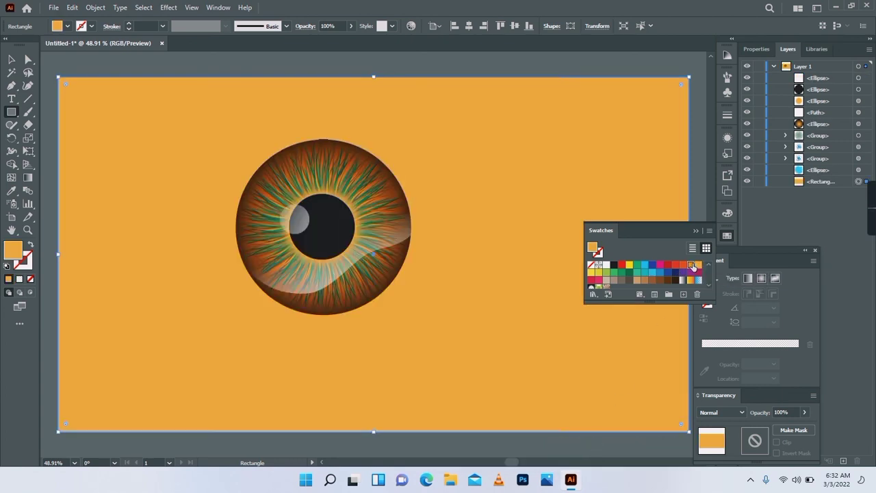
Try other swatches on the background rectangle, including red, blue, tan and yellow, and return its fill to light orange
{"action": "left_click", "coordinate": [691, 265]}
{"action": "left_click", "coordinate": [644, 271]}
{"action": "left_click", "coordinate": [669, 265]}
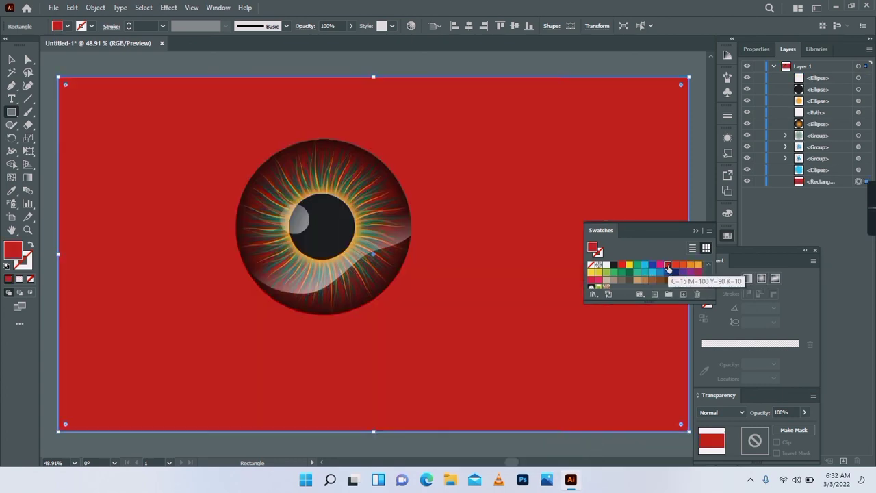
{"action": "left_click", "coordinate": [662, 274]}
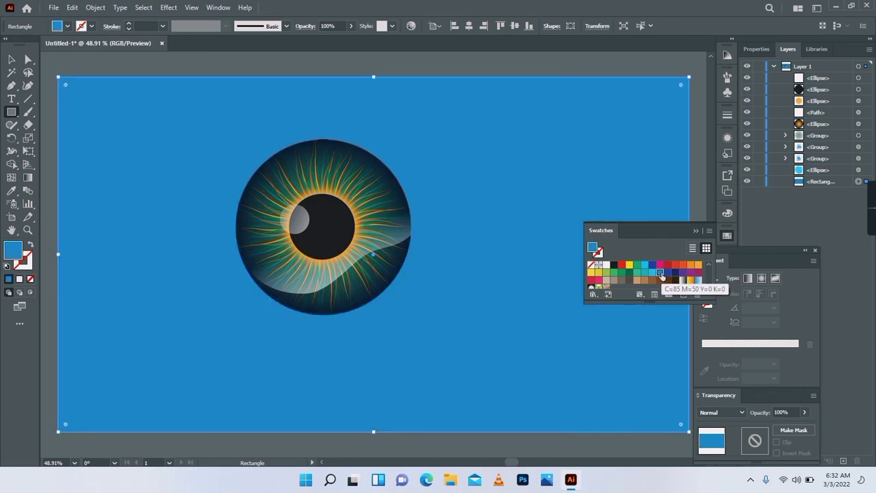
{"action": "left_click", "coordinate": [691, 273]}
{"action": "left_click", "coordinate": [637, 280]}
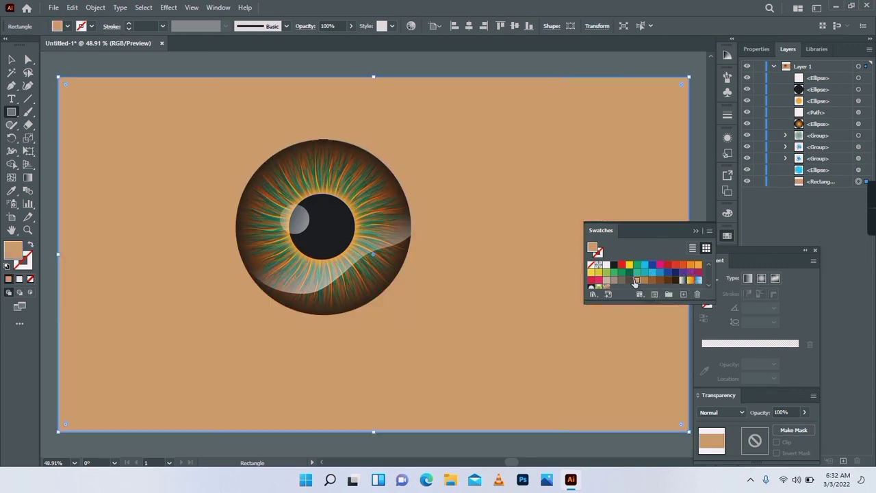
{"action": "left_click", "coordinate": [593, 273]}
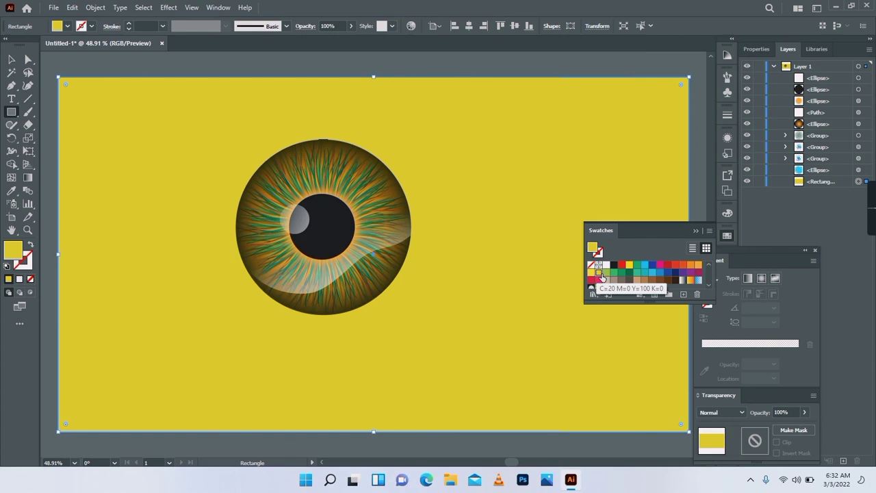
{"action": "left_click", "coordinate": [697, 266]}
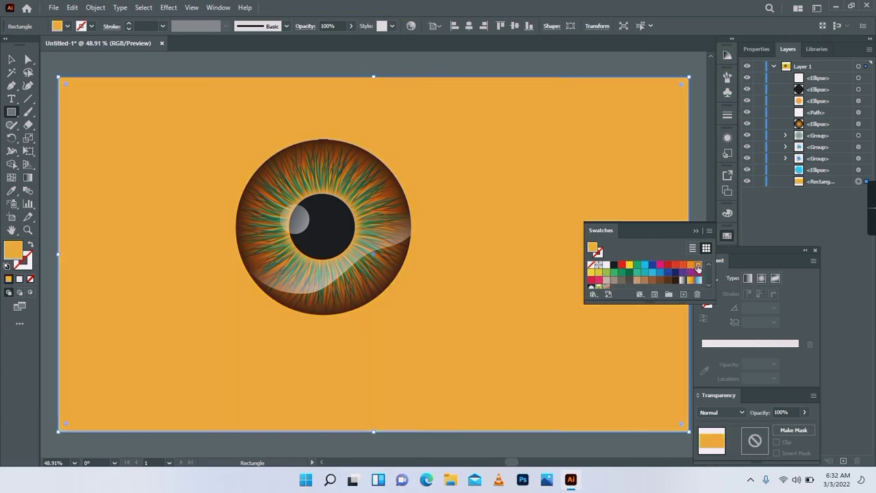